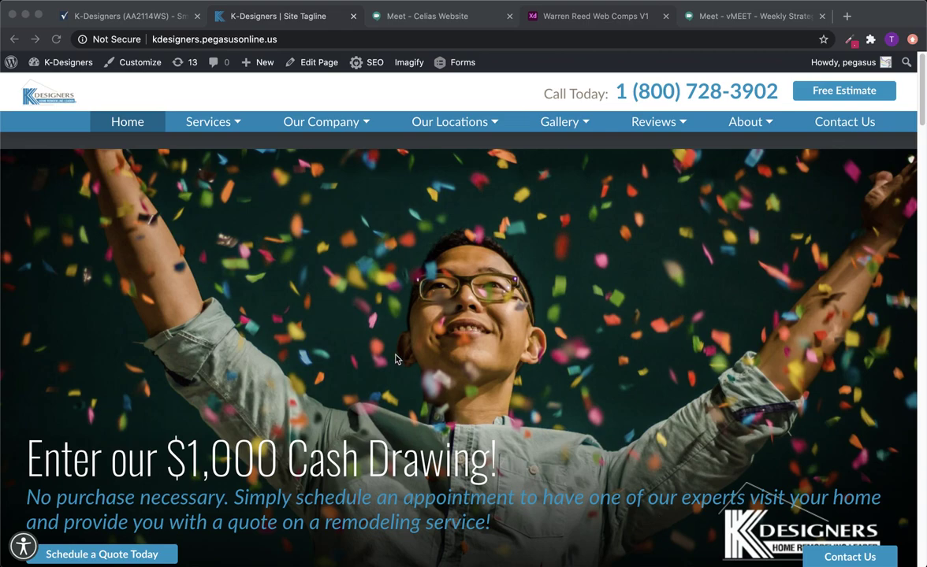
Bring Chrome forward and return the homepage slider to the first slide.
scroll(217, 182, down, 5)
scroll(218, 182, up, 10)
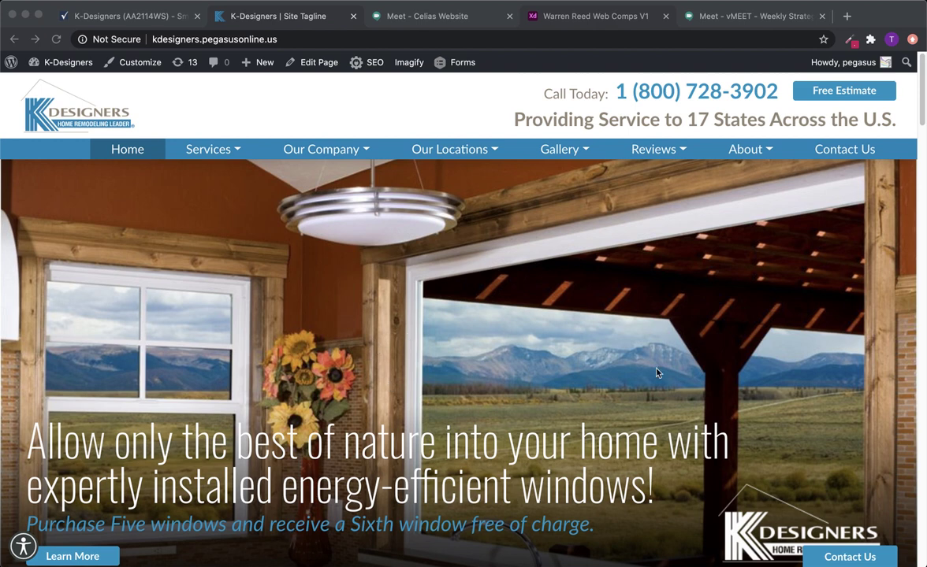
click(800, 293)
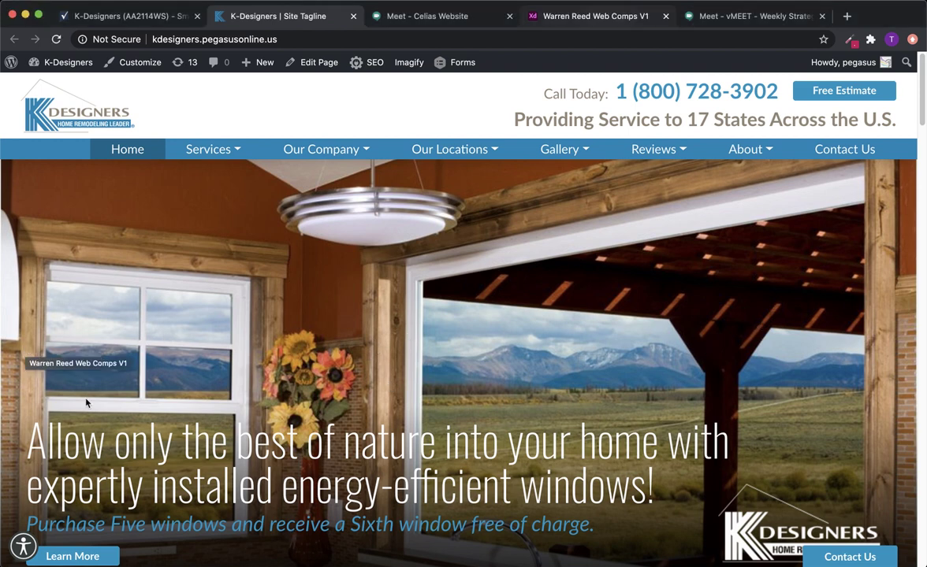
scroll(207, 407, down, 2)
click(401, 491)
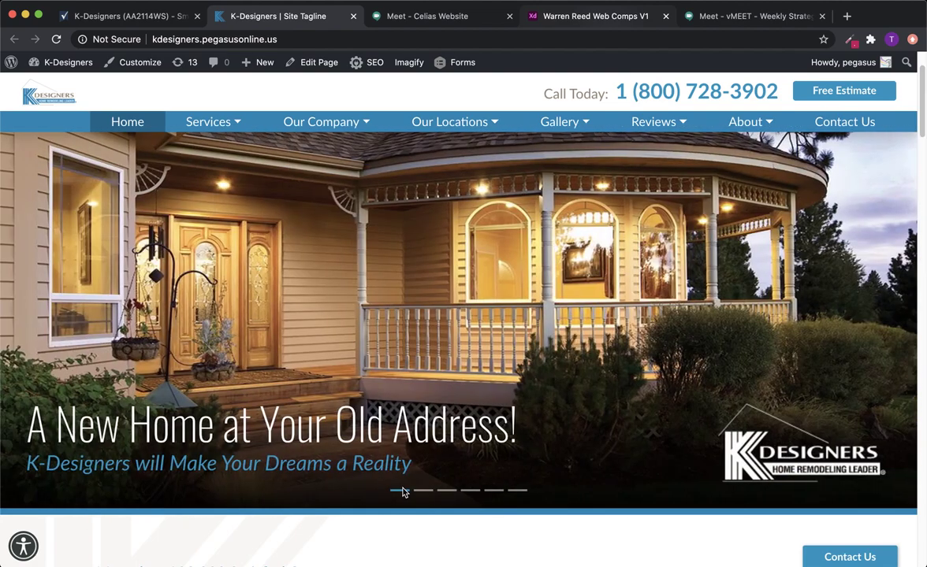
Step through the third, bathroom and Precision Craftsmanship slides to the $1,000 Cash Drawing slide.
click(450, 492)
click(471, 492)
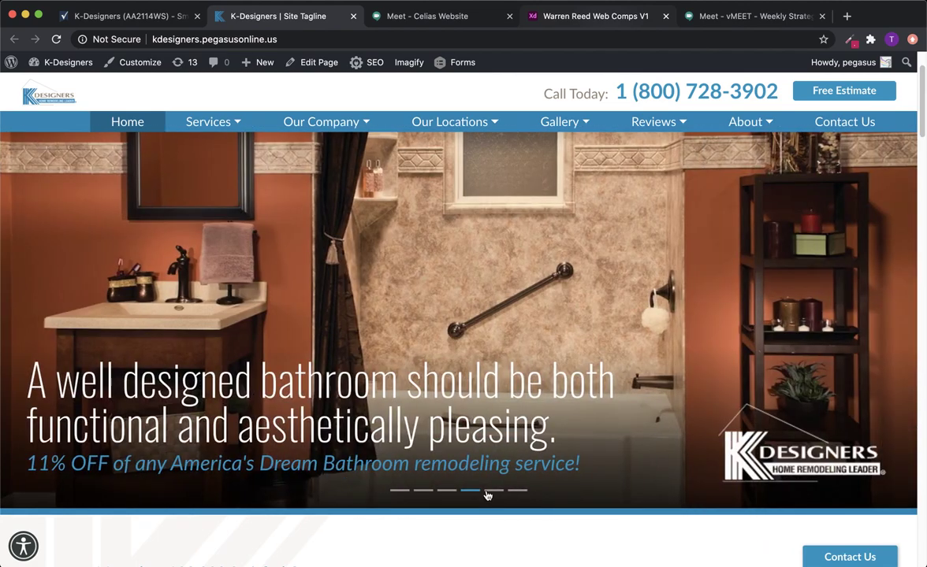
click(493, 492)
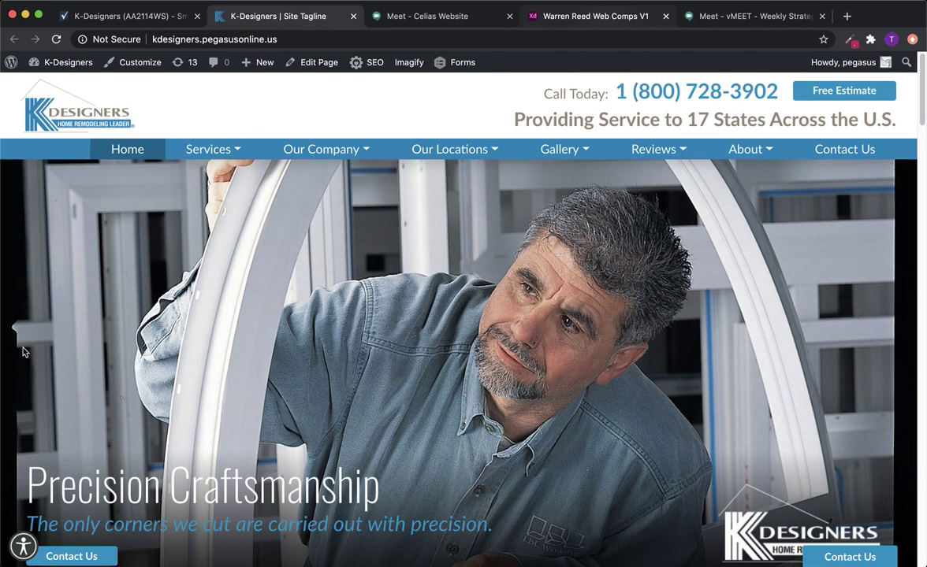
scroll(459, 441, down, 2)
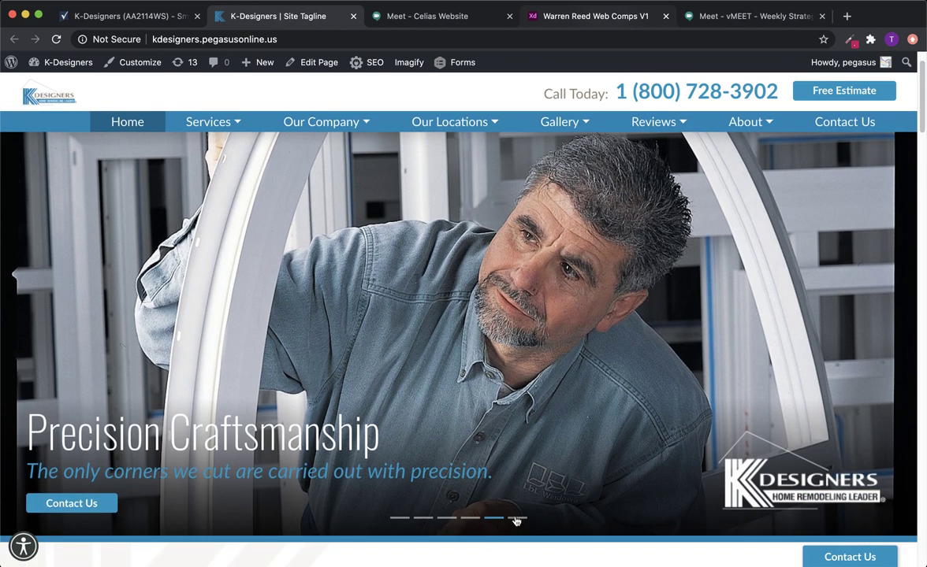
click(517, 518)
scroll(507, 294, up, 2)
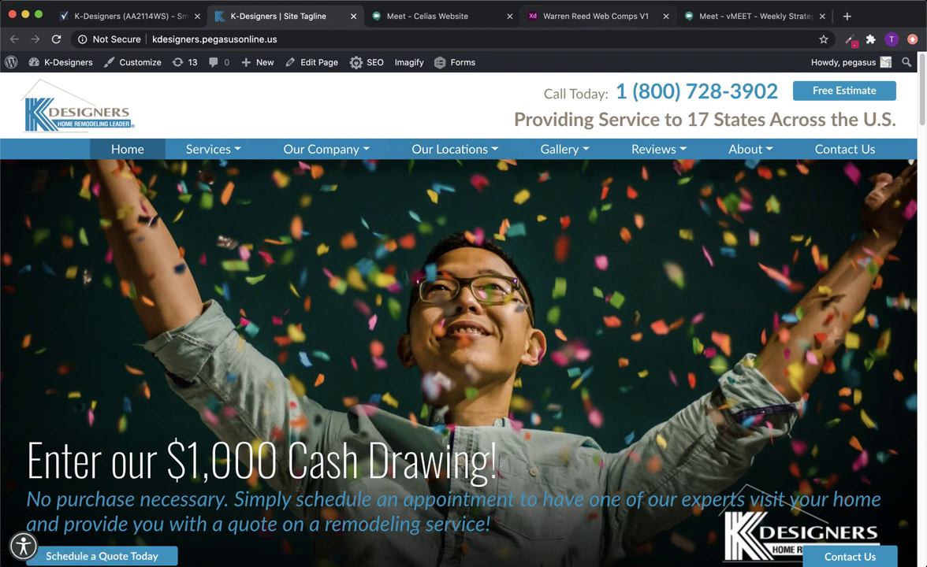
scroll(446, 248, down, 1)
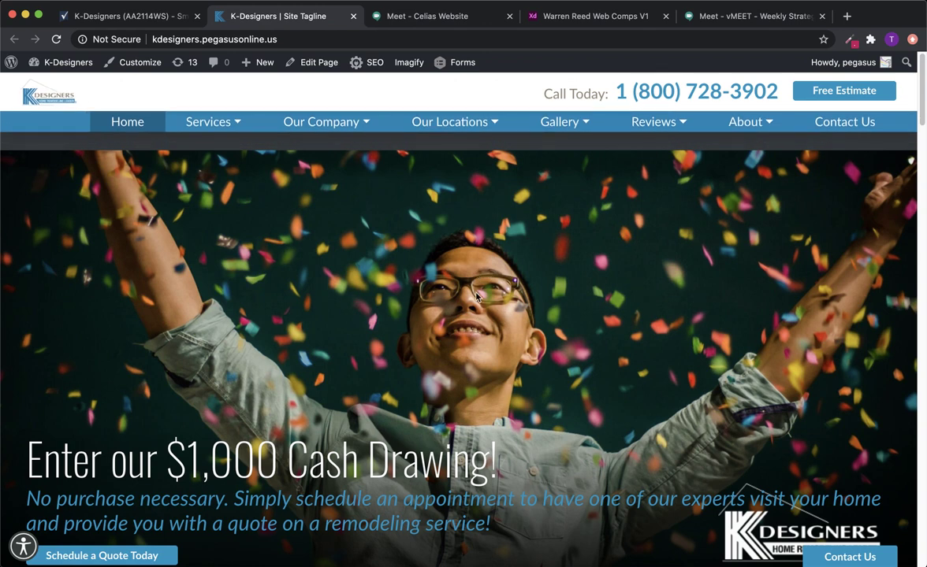
scroll(537, 314, down, 1)
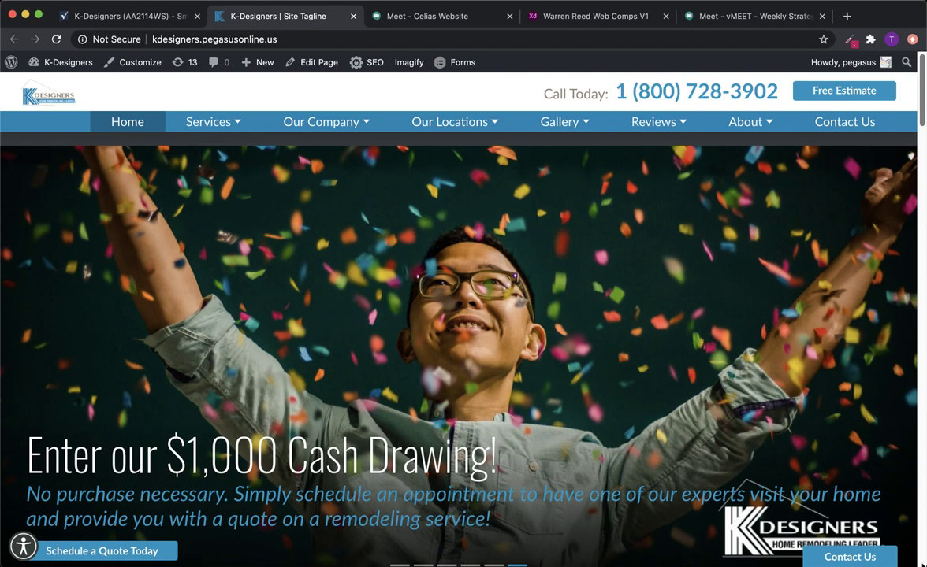
Resize the Chrome window to phone width and keep it at the left of the screen.
drag(922, 563, 122, 566)
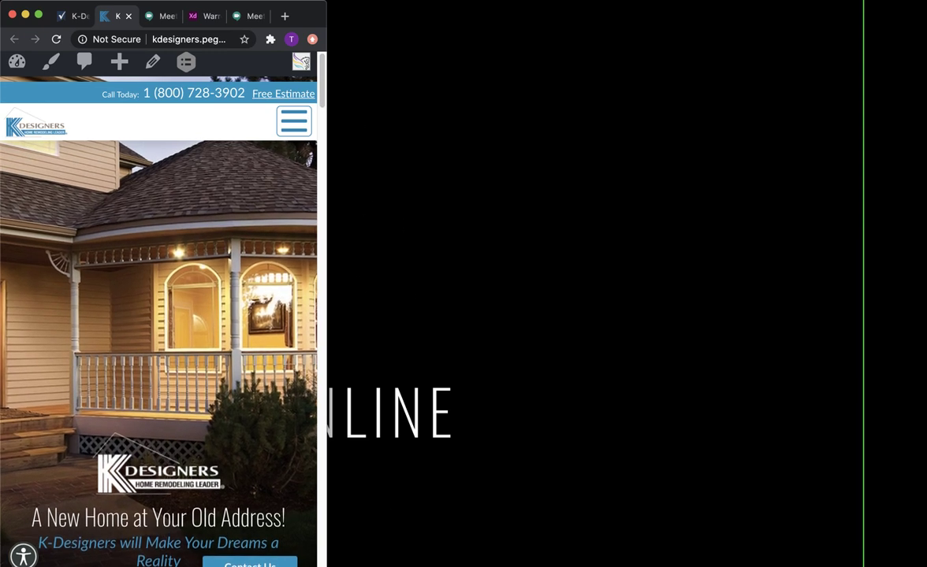
drag(213, 8, 490, 14)
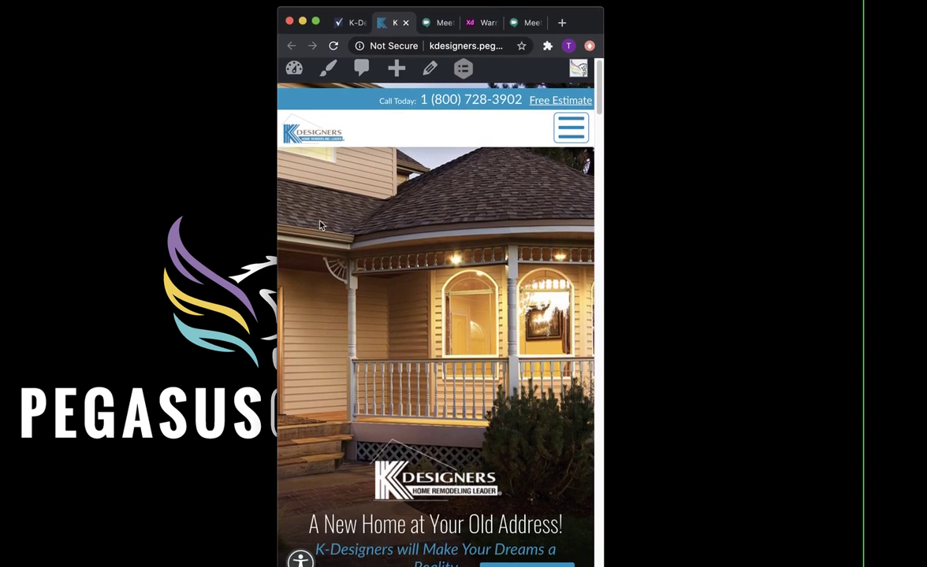
drag(527, 16, 249, 10)
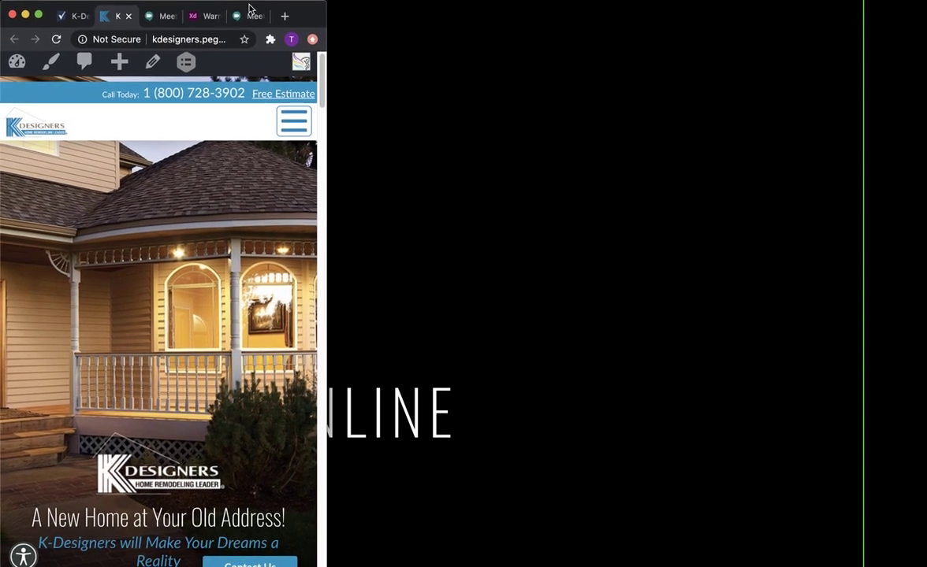
Preview the bathroom and following slides in mobile view, then widen the window to desktop layout.
scroll(278, 513, down, 3)
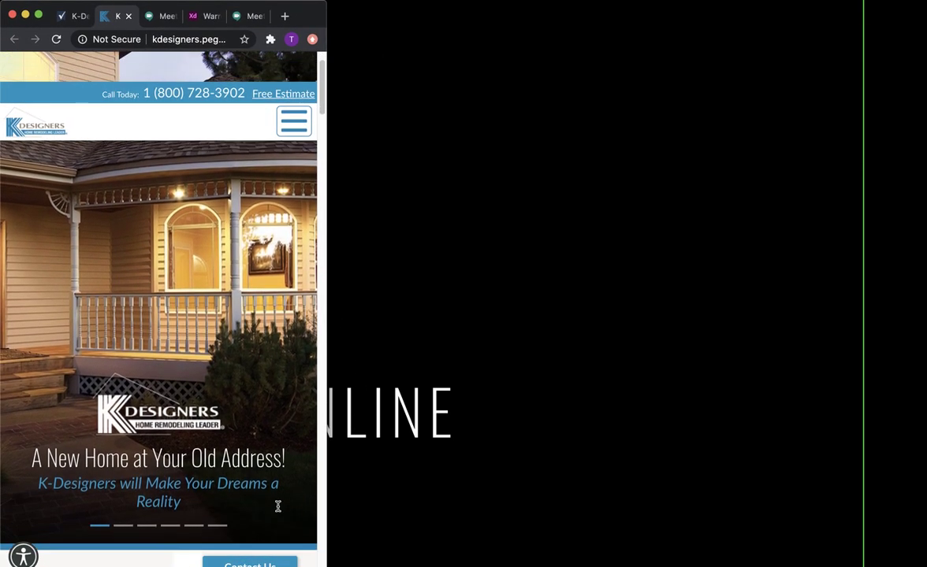
scroll(277, 506, up, 3)
scroll(277, 507, down, 2)
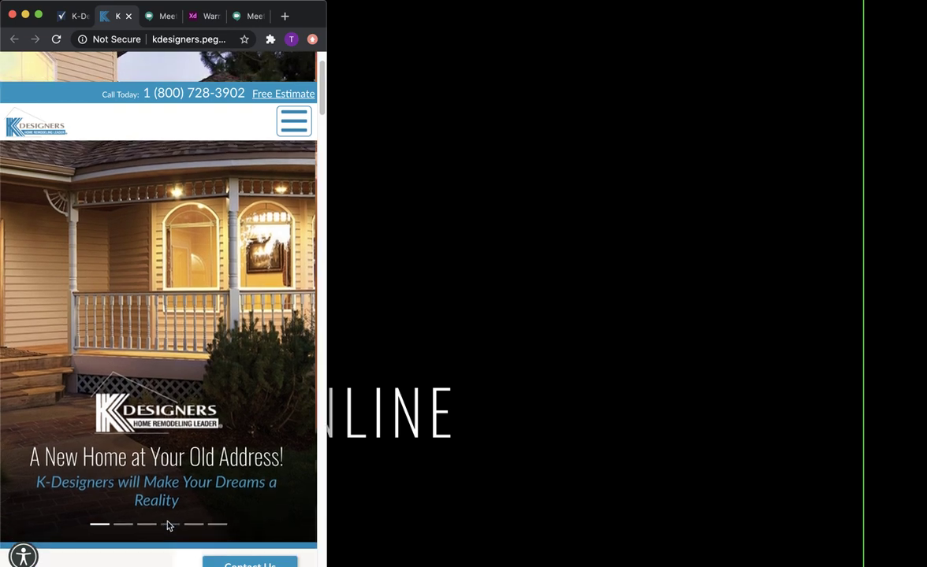
click(171, 524)
click(197, 528)
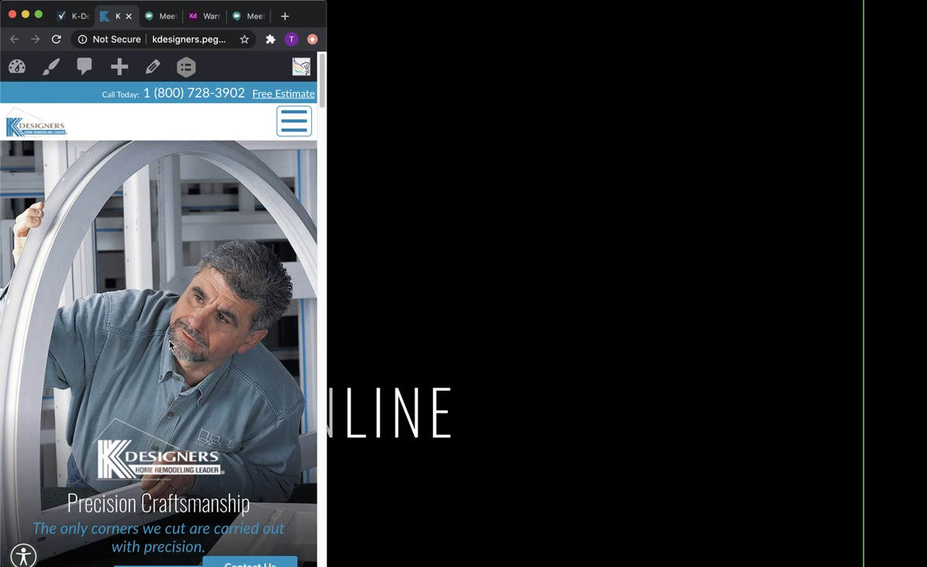
scroll(208, 374, down, 2)
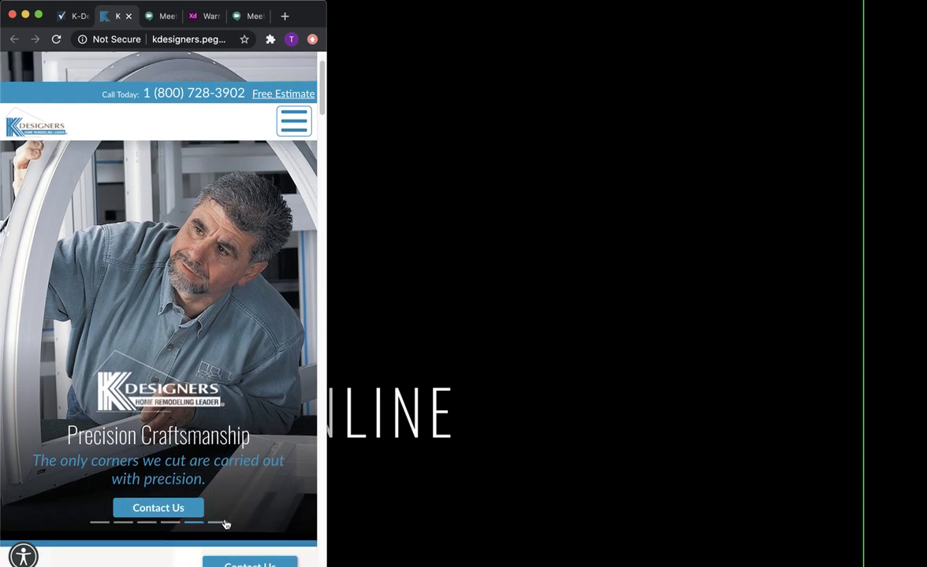
scroll(228, 334, up, 2)
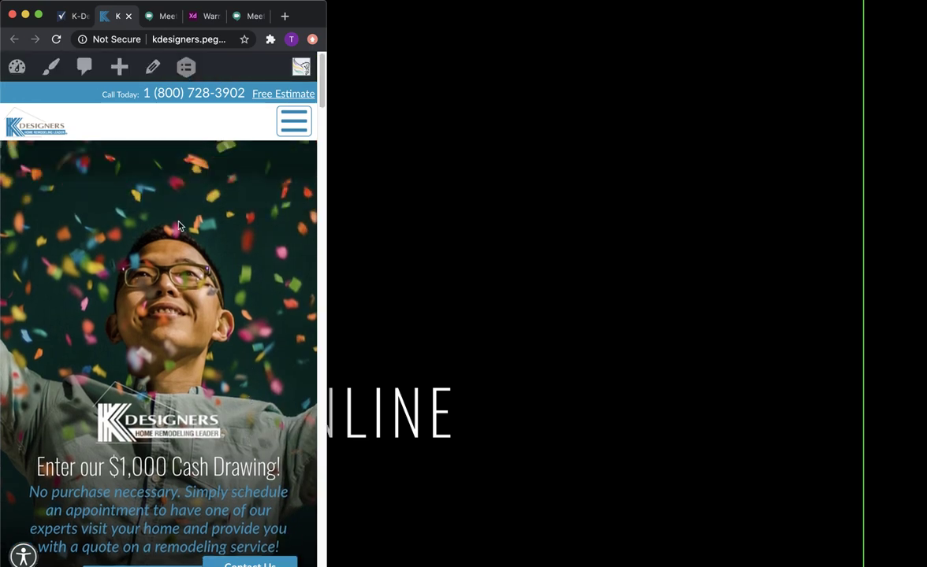
scroll(149, 266, down, 1)
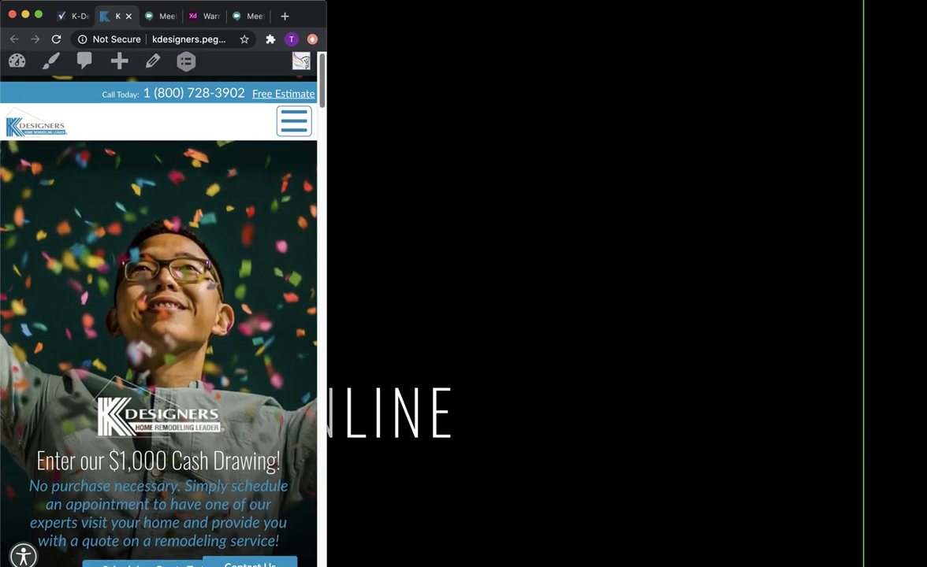
drag(326, 561, 926, 561)
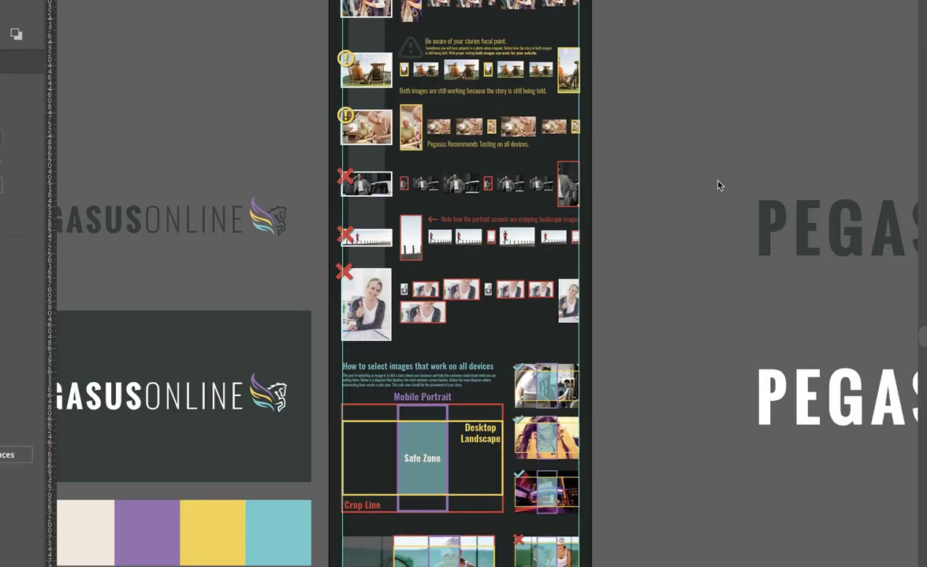
Pan to the top of the guide page and zoom in until its title is readable.
scroll(662, 97, up, 5)
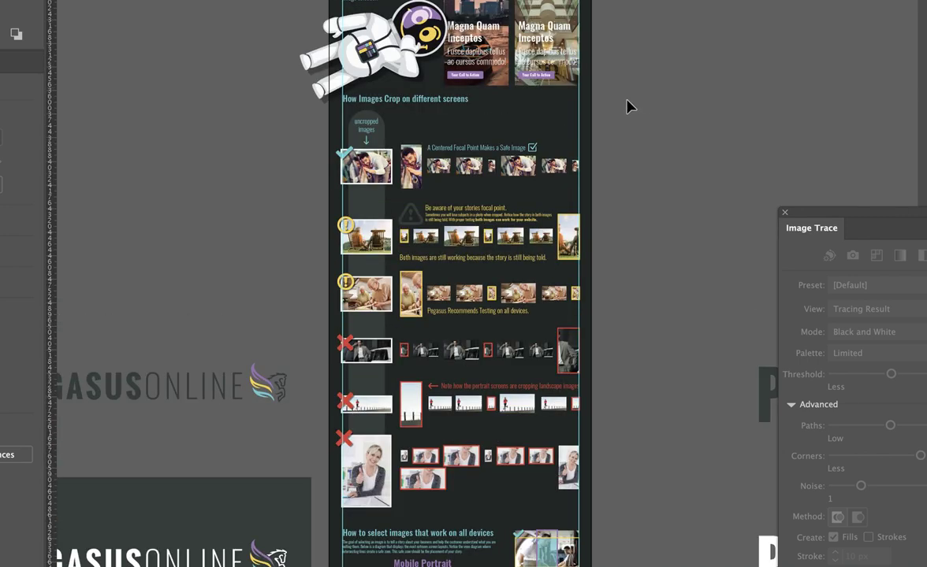
mouse_move(638, 81)
mouse_down()
mouse_move(616, 190)
mouse_move(626, 329)
mouse_move(589, 517)
mouse_move(616, 497)
mouse_move(617, 563)
mouse_up()
scroll(398, 284, up, 3)
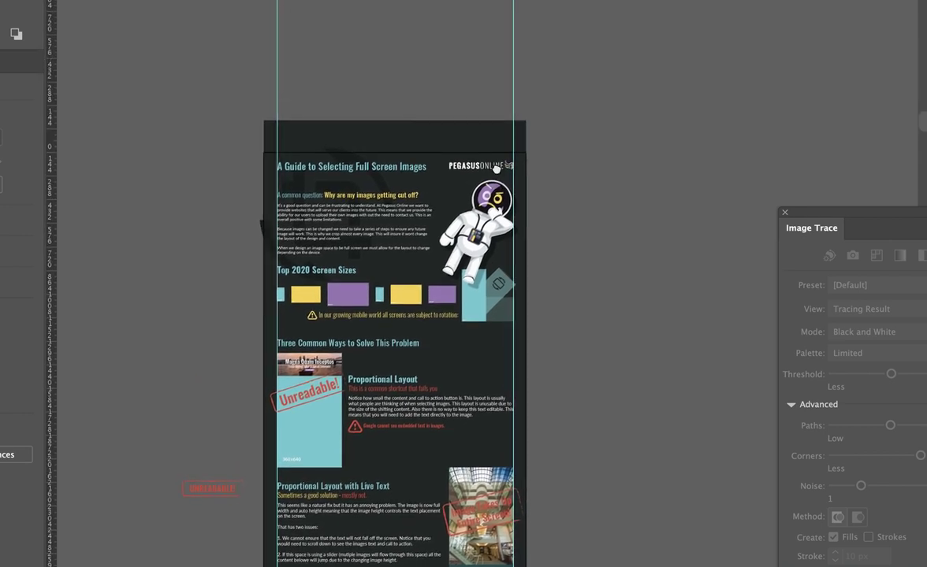
key(ctrl+equal)
key(ctrl+equal)
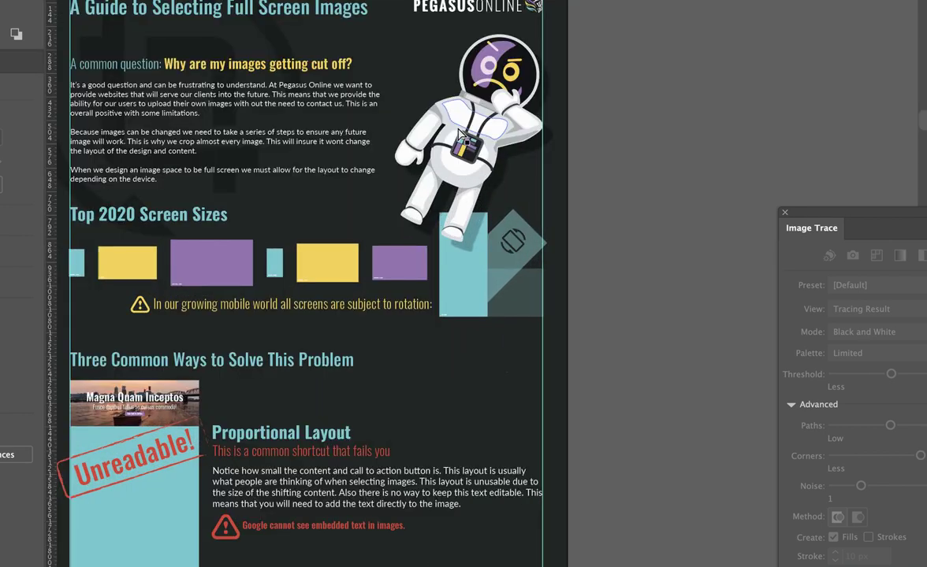
drag(386, 28, 469, 118)
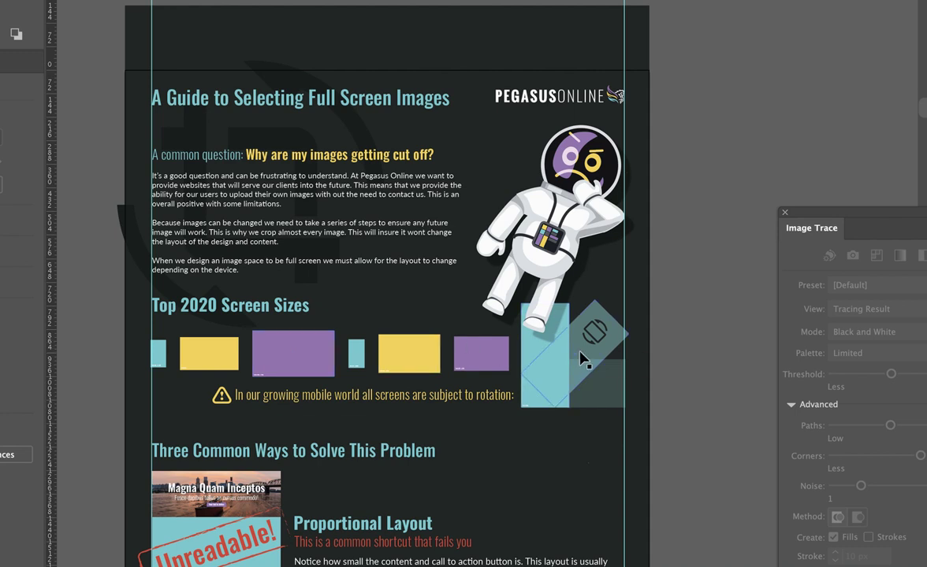
scroll(619, 370, down, 1)
scroll(619, 371, down, 2)
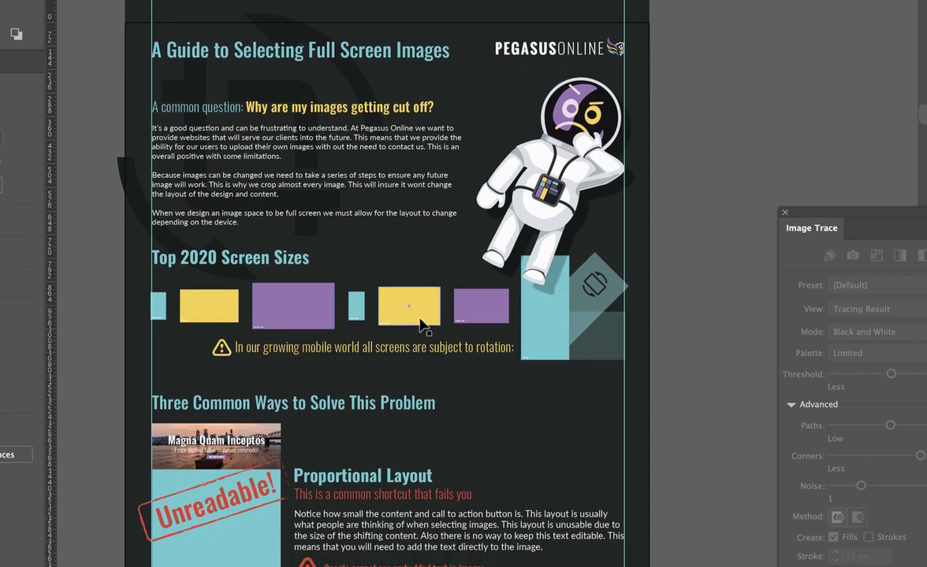
scroll(477, 353, down, 3)
scroll(473, 350, down, 3)
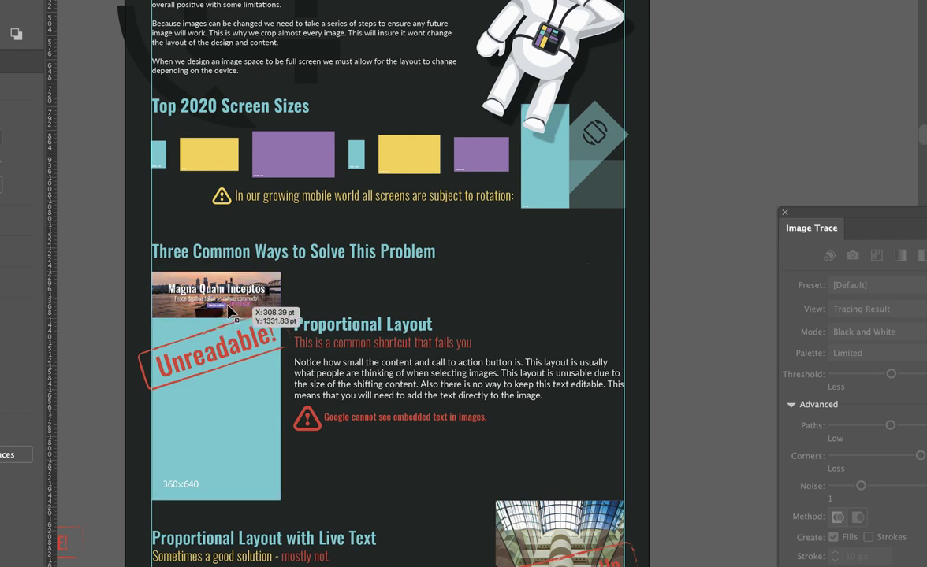
scroll(275, 296, down, 2)
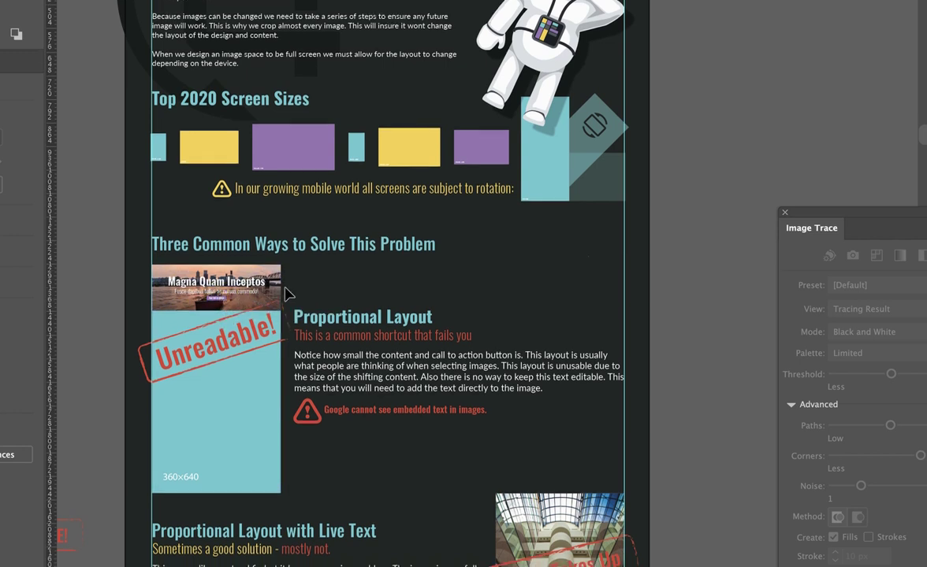
scroll(286, 293, down, 5)
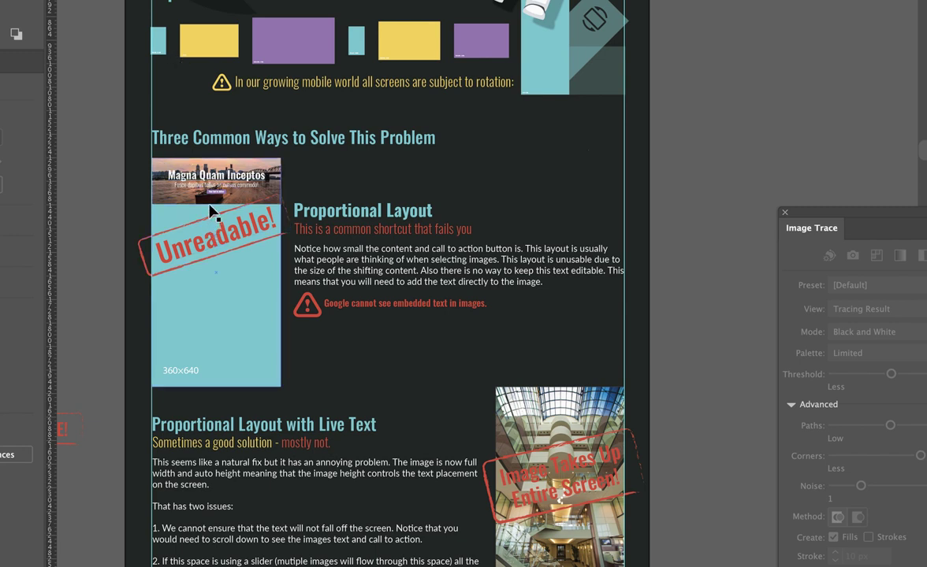
click(260, 313)
scroll(260, 309, down, 3)
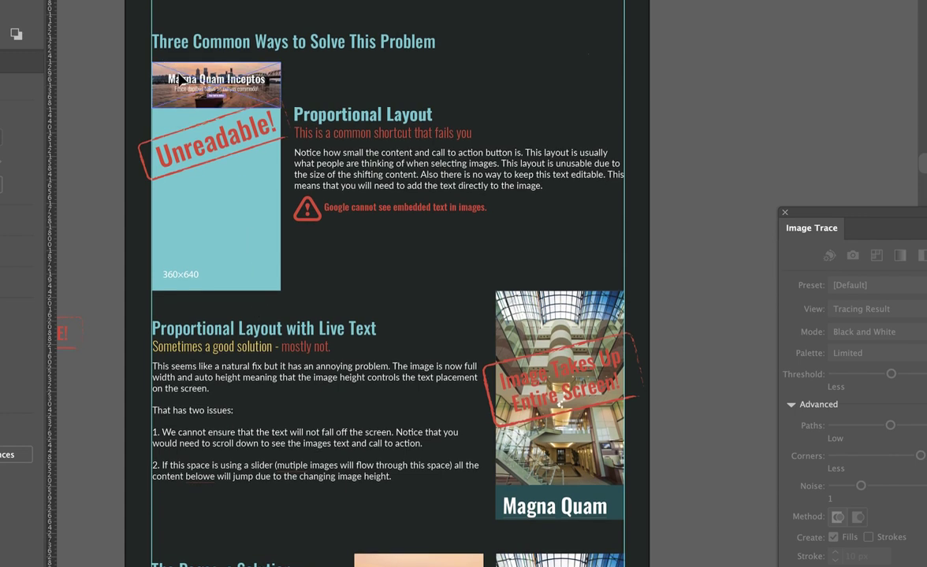
scroll(174, 89, up, 1)
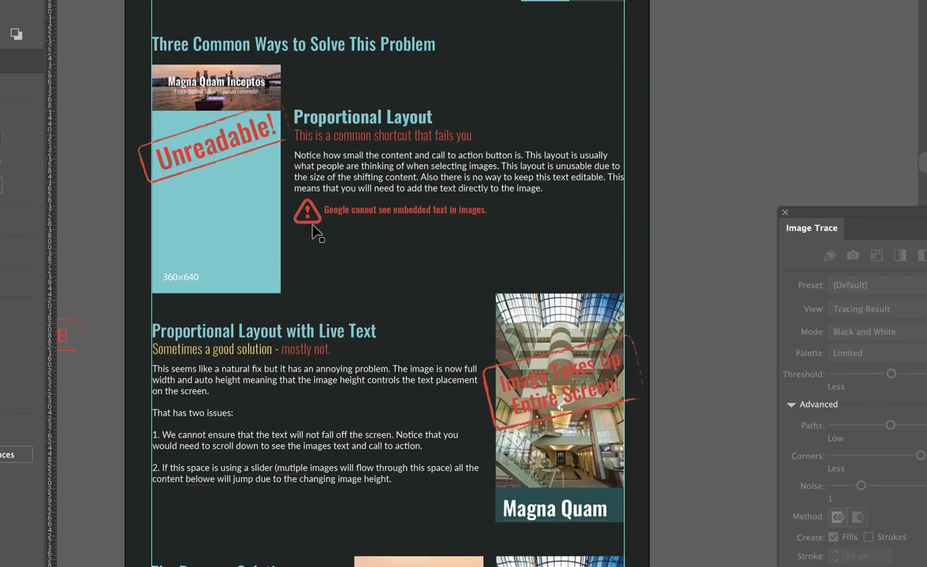
scroll(317, 233, down, 1)
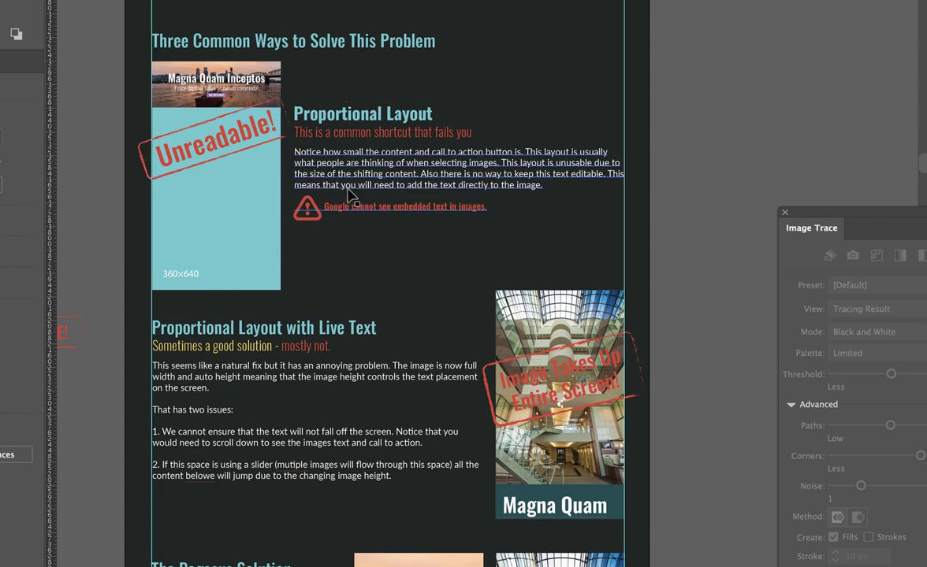
scroll(350, 196, down, 3)
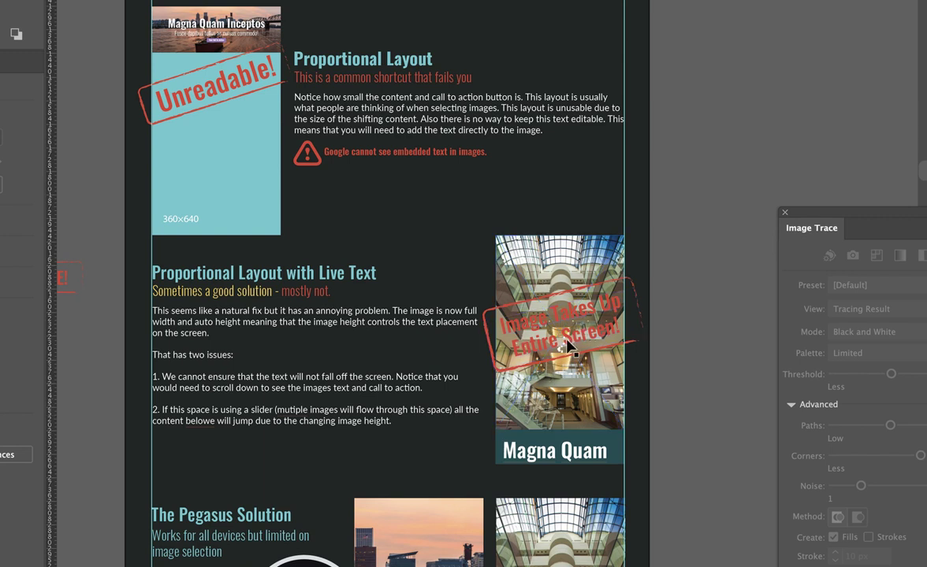
scroll(583, 362, down, 2)
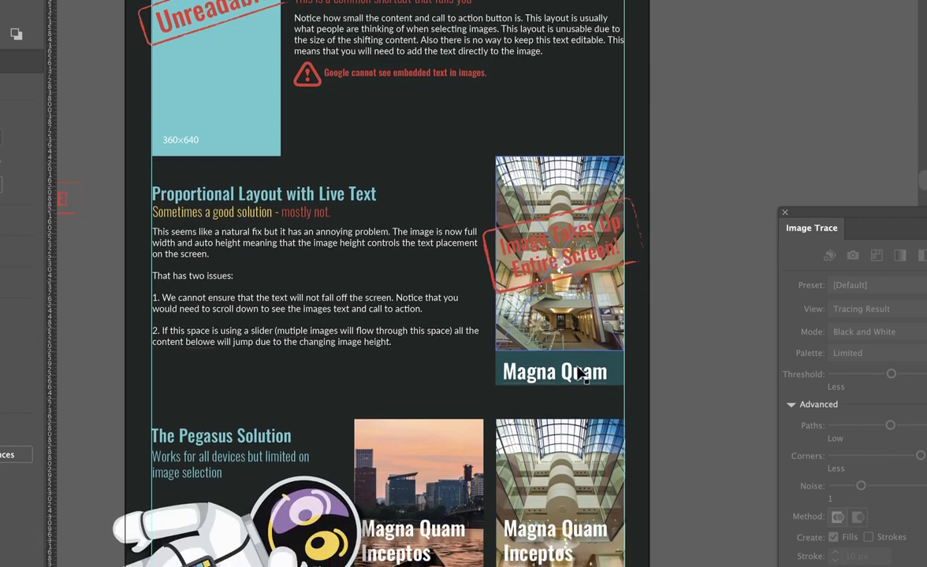
scroll(579, 374, up, 4)
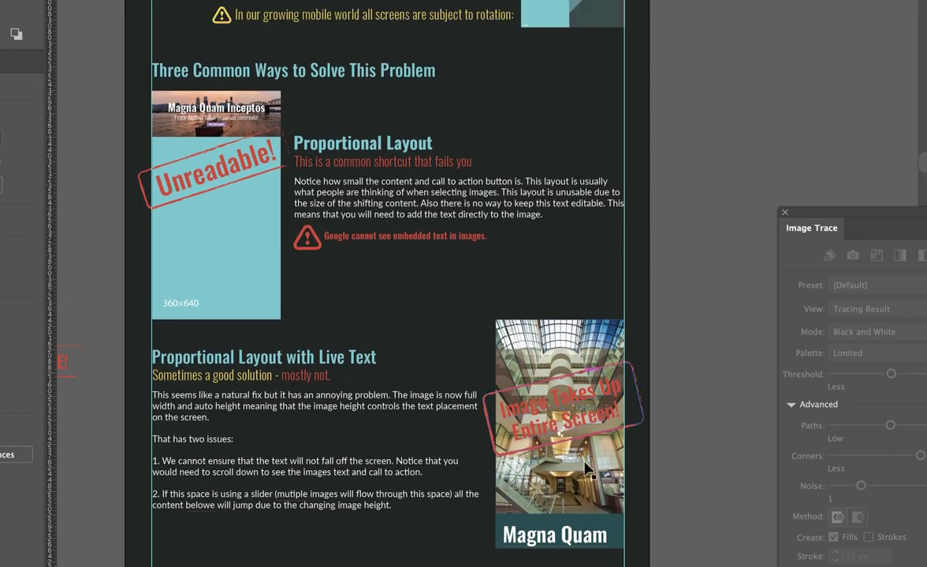
scroll(585, 469, down, 1)
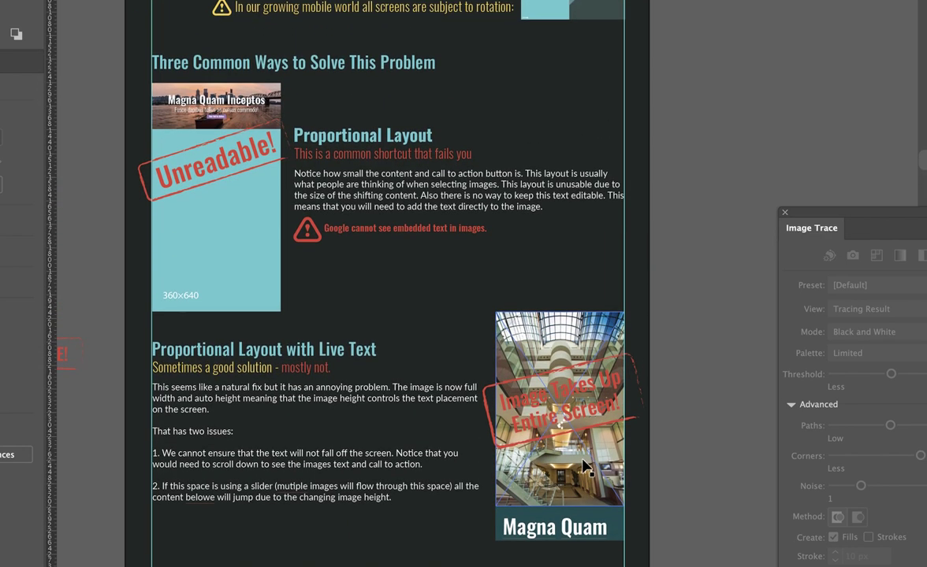
scroll(582, 465, down, 1)
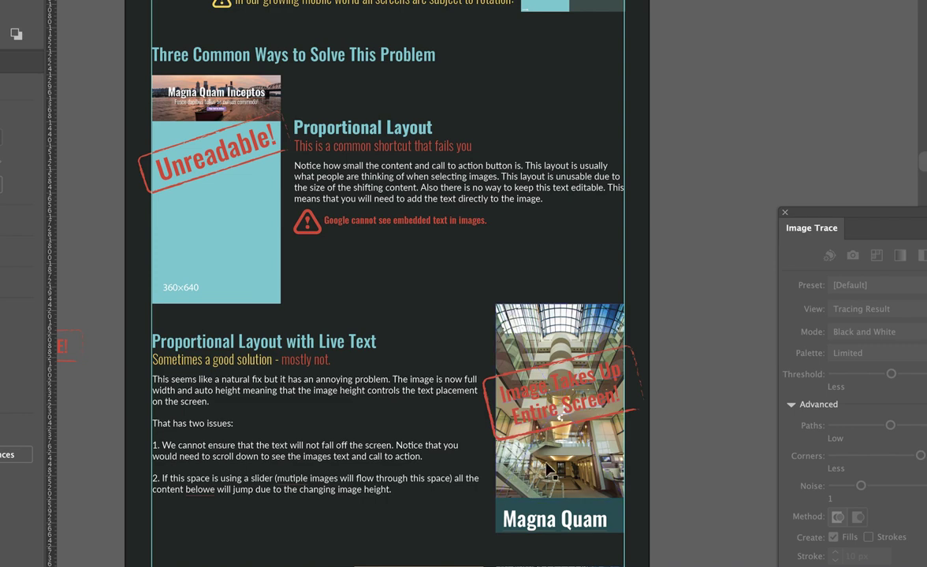
scroll(533, 368, down, 5)
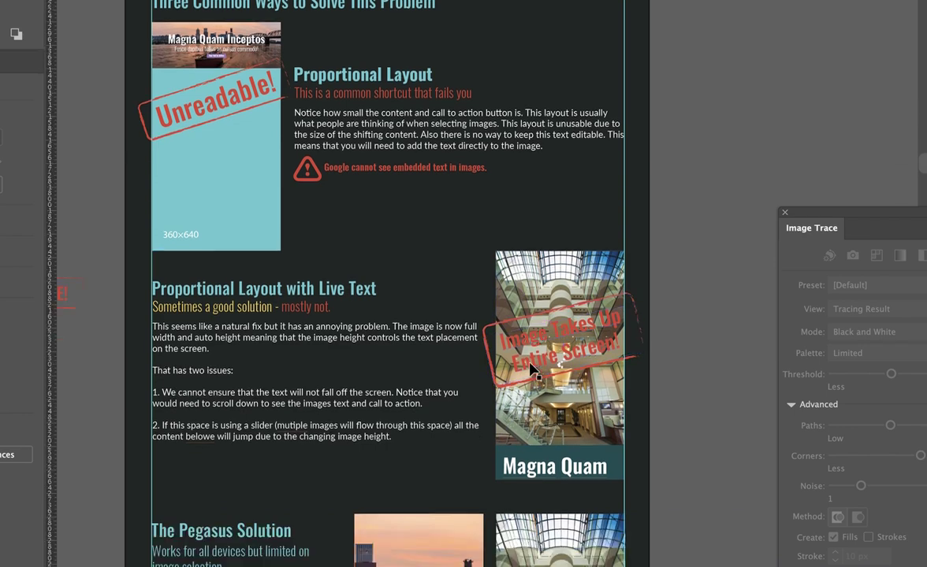
scroll(534, 368, down, 20)
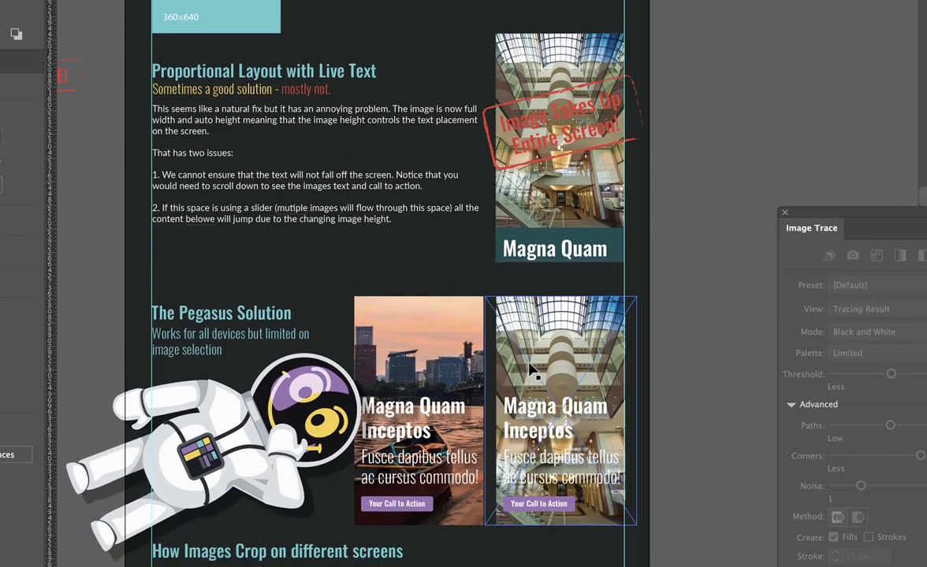
scroll(530, 368, down, 5)
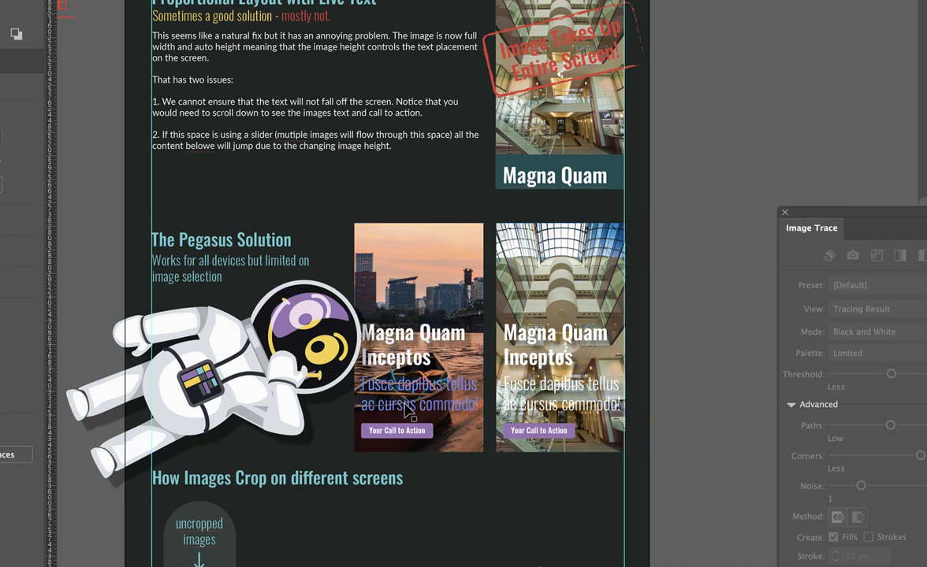
scroll(420, 402, up, 5)
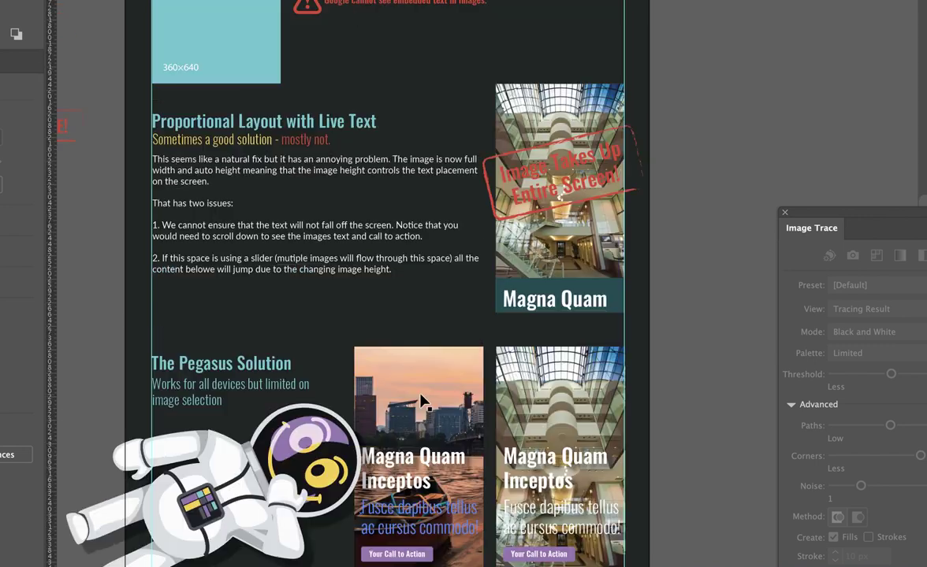
scroll(420, 402, up, 4)
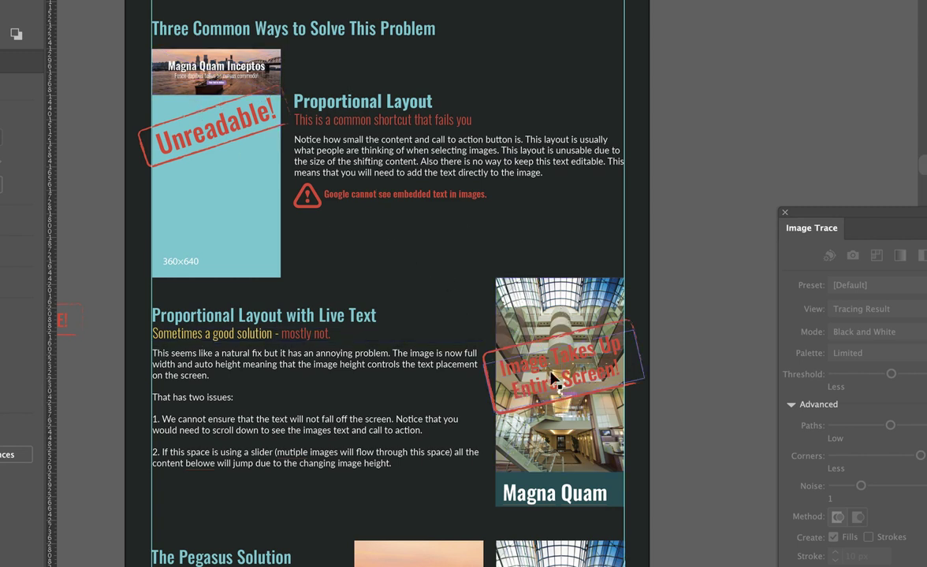
scroll(476, 280, up, 1)
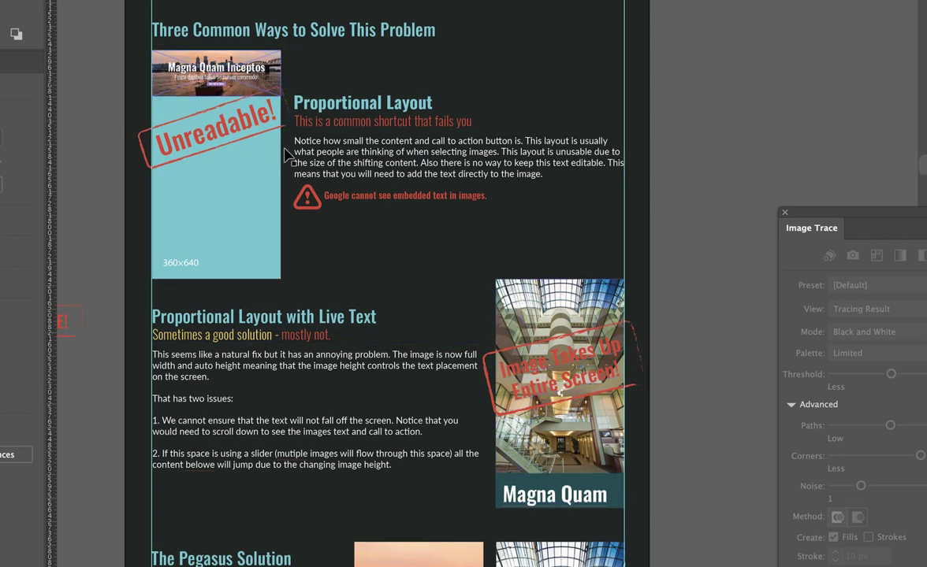
scroll(510, 400, down, 1)
scroll(510, 400, down, 5)
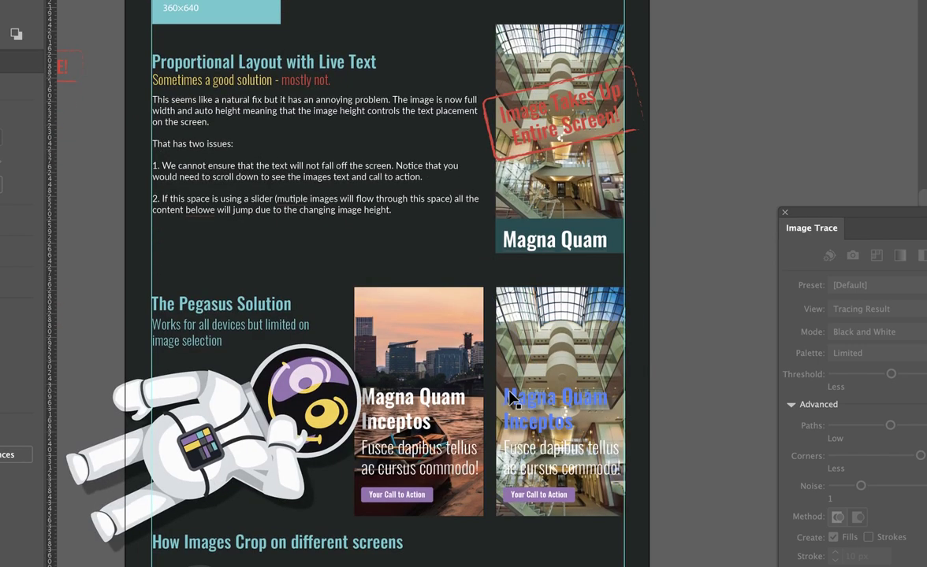
scroll(489, 356, down, 1)
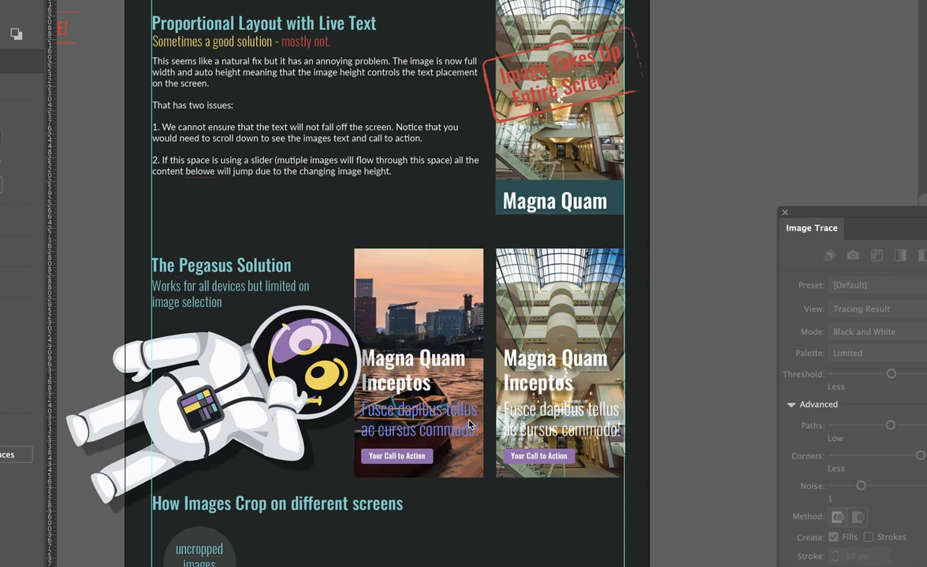
scroll(471, 425, up, 1)
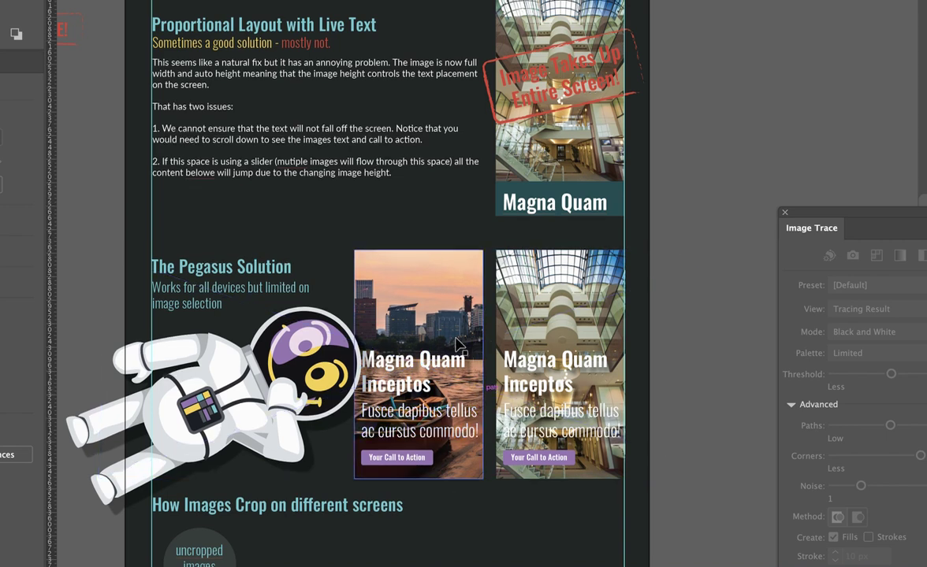
click(402, 325)
double_click(402, 325)
click(402, 326)
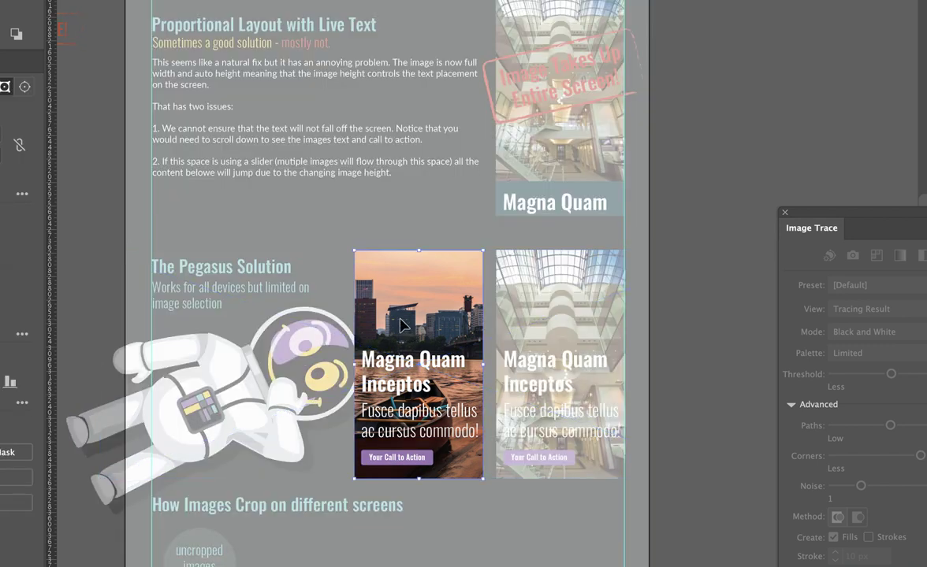
click(470, 335)
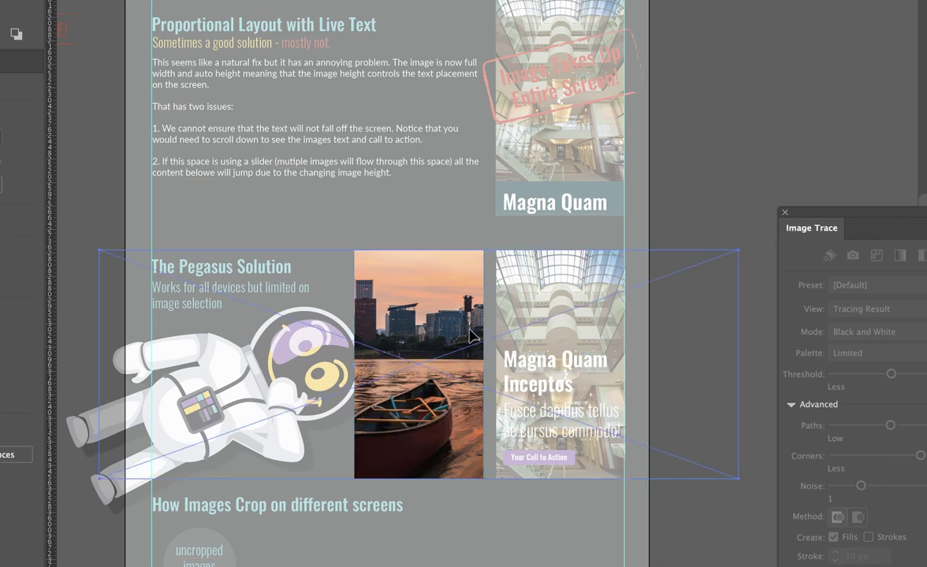
key(super+alt+7)
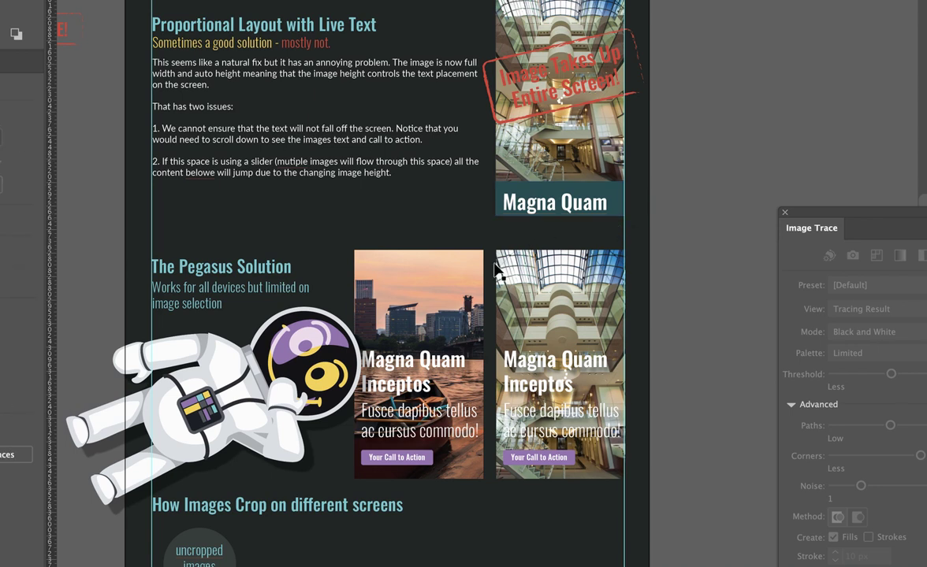
scroll(394, 355, down, 1)
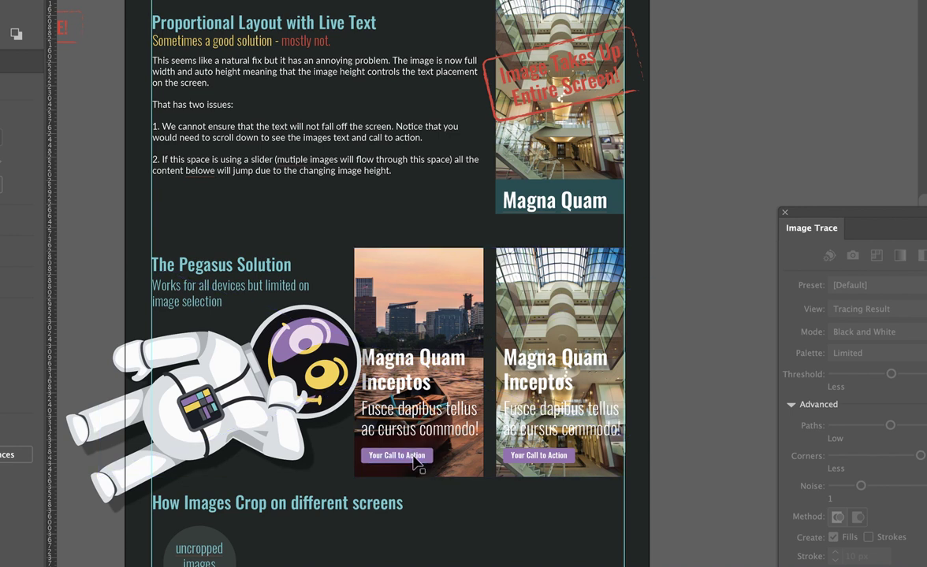
click(435, 388)
scroll(421, 260, up, 1)
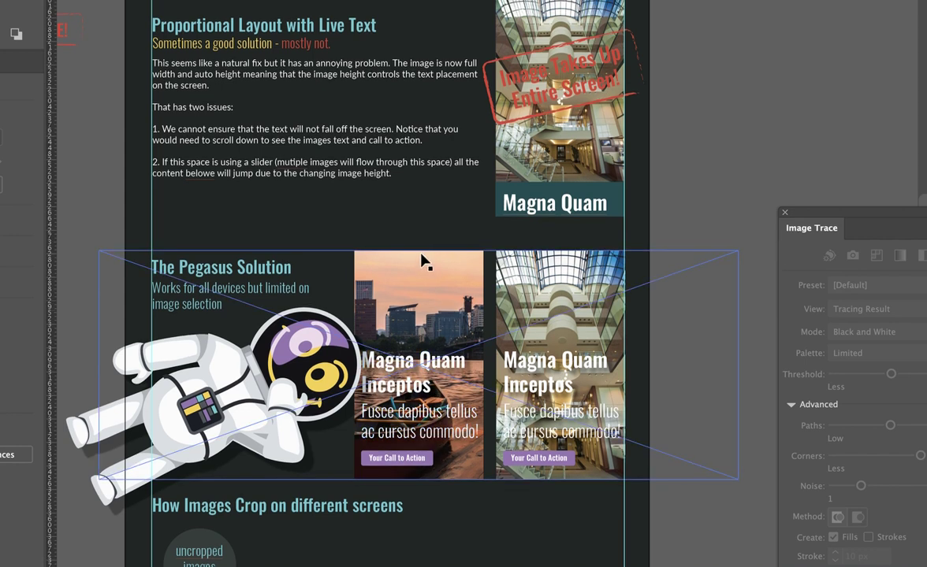
click(389, 241)
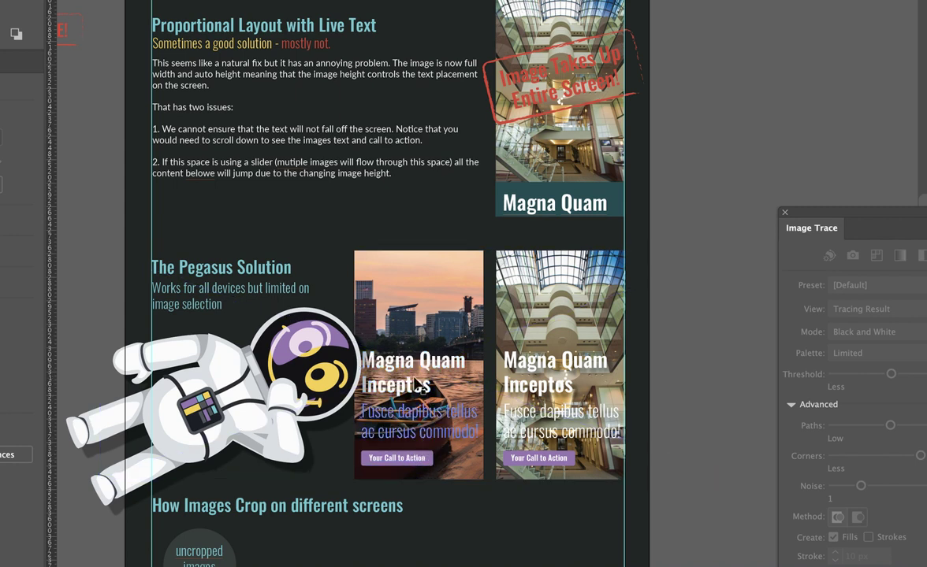
Move the Image Trace panel aside and close it.
scroll(420, 430, down, 3)
scroll(432, 375, down, 3)
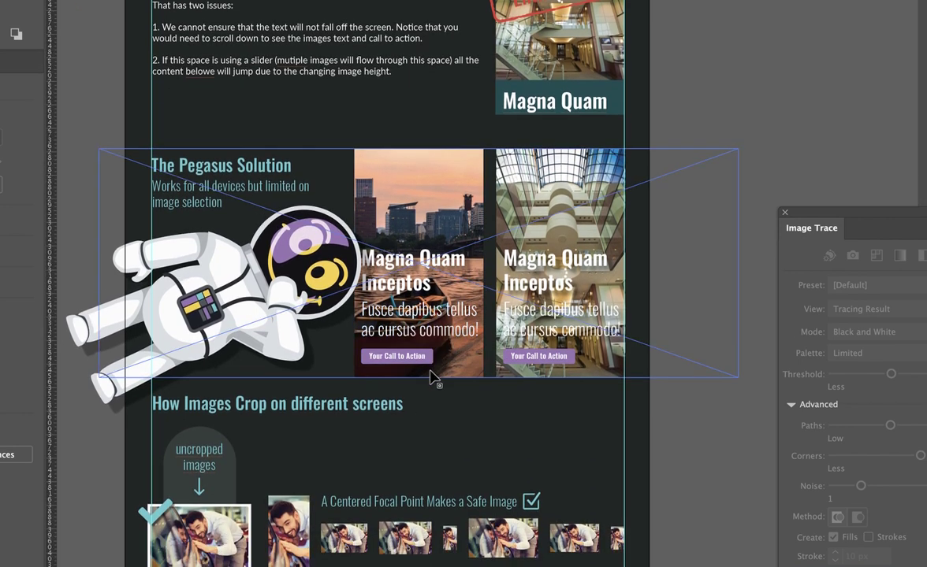
scroll(431, 375, down, 10)
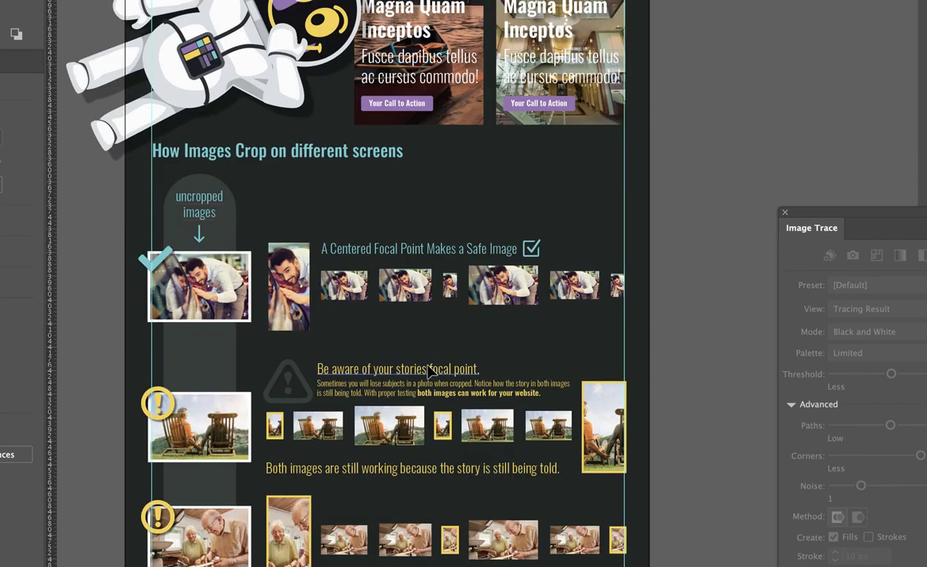
scroll(430, 375, down, 1)
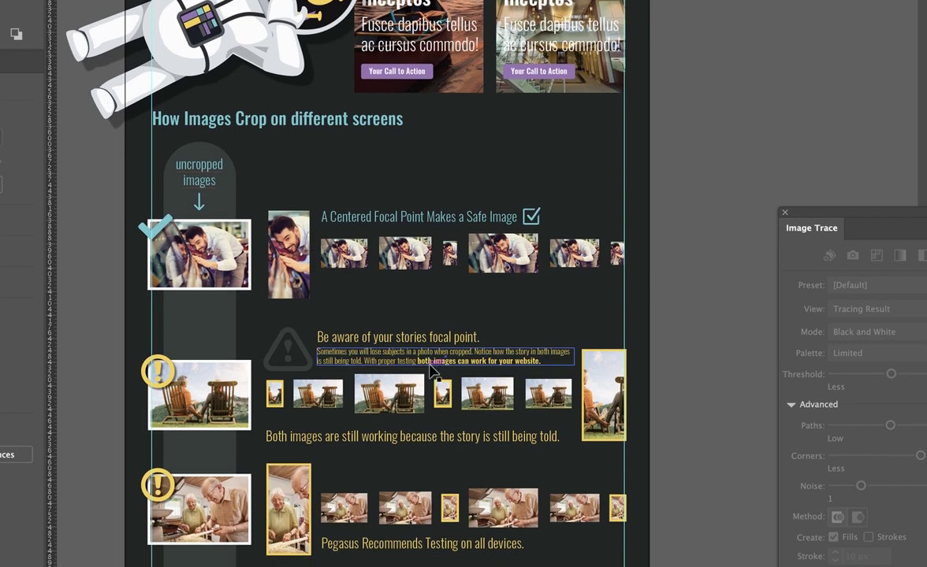
scroll(432, 370, up, 2)
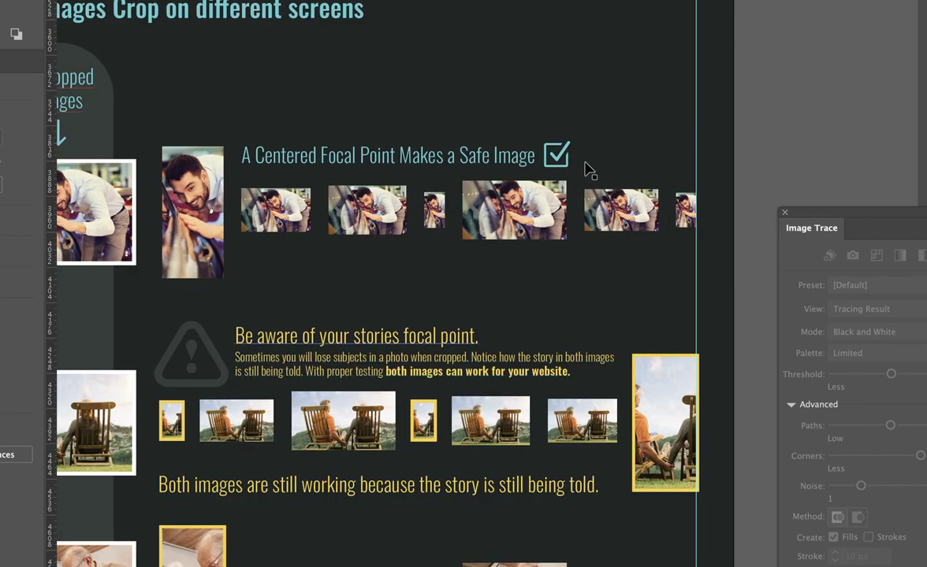
scroll(541, 134, left, 5)
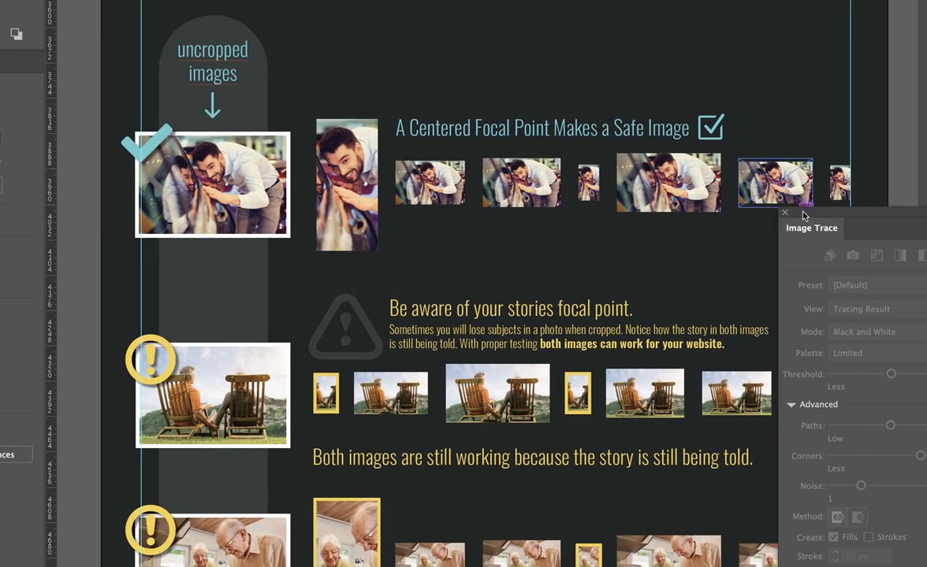
drag(804, 215, 817, 241)
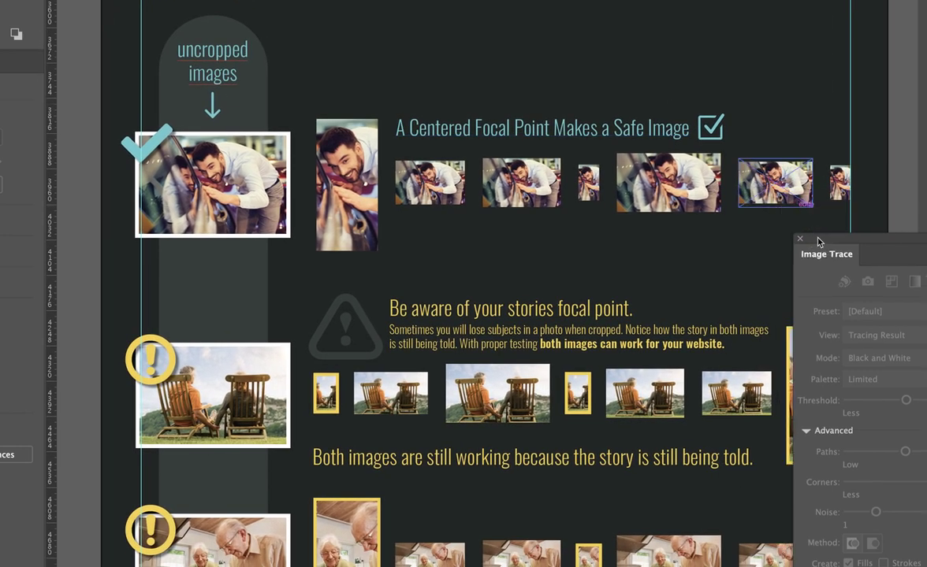
click(799, 239)
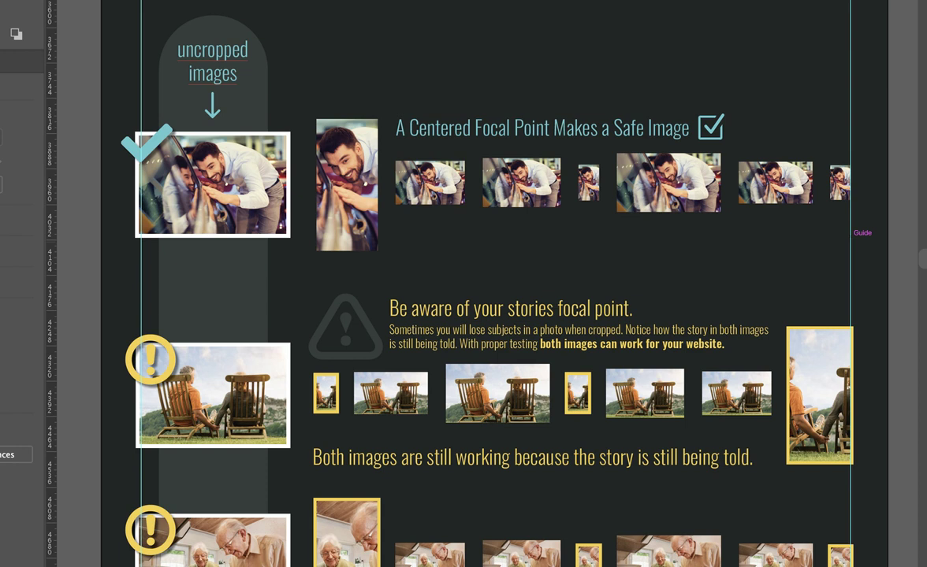
Inspect the uncropped images column, the man's photo and its tall portrait crop.
click(242, 131)
click(233, 144)
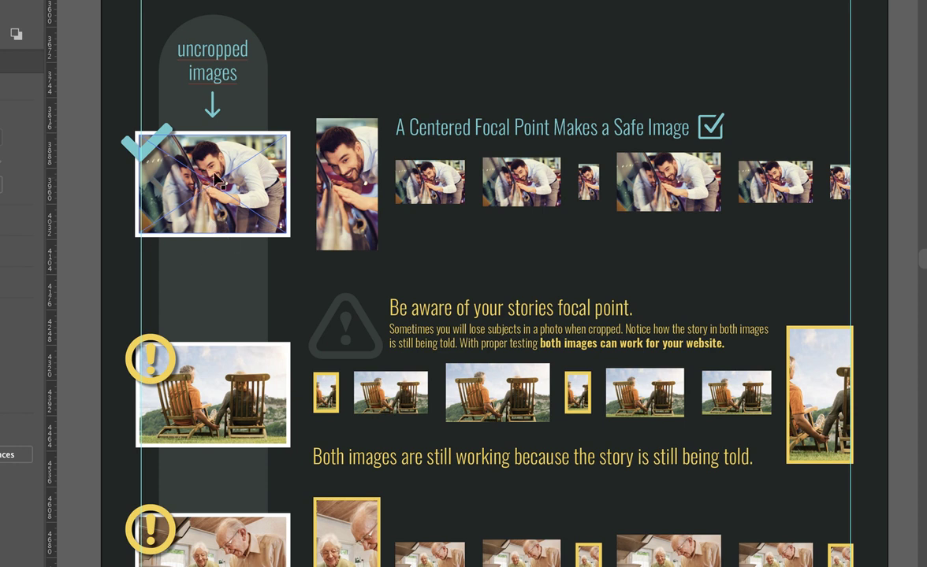
click(214, 77)
click(178, 156)
click(351, 186)
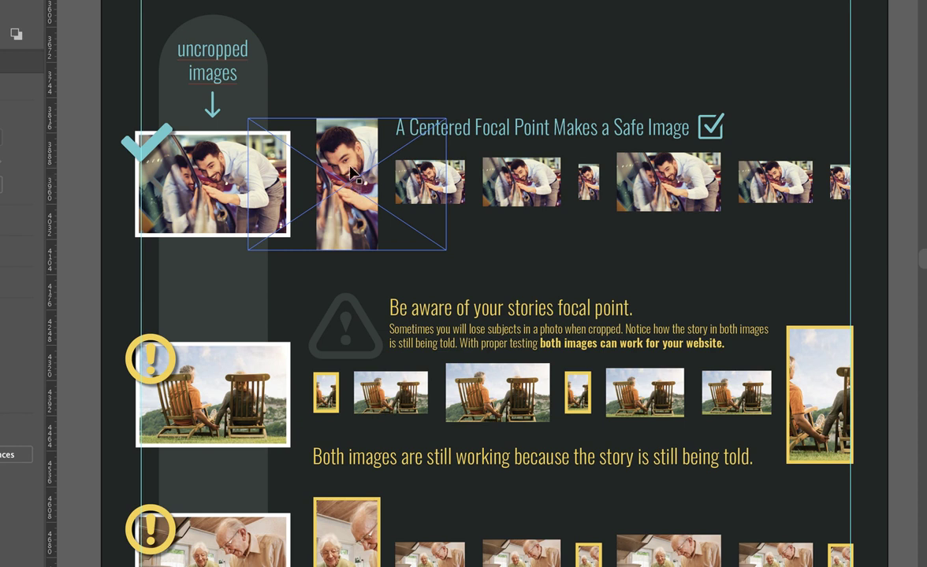
click(794, 208)
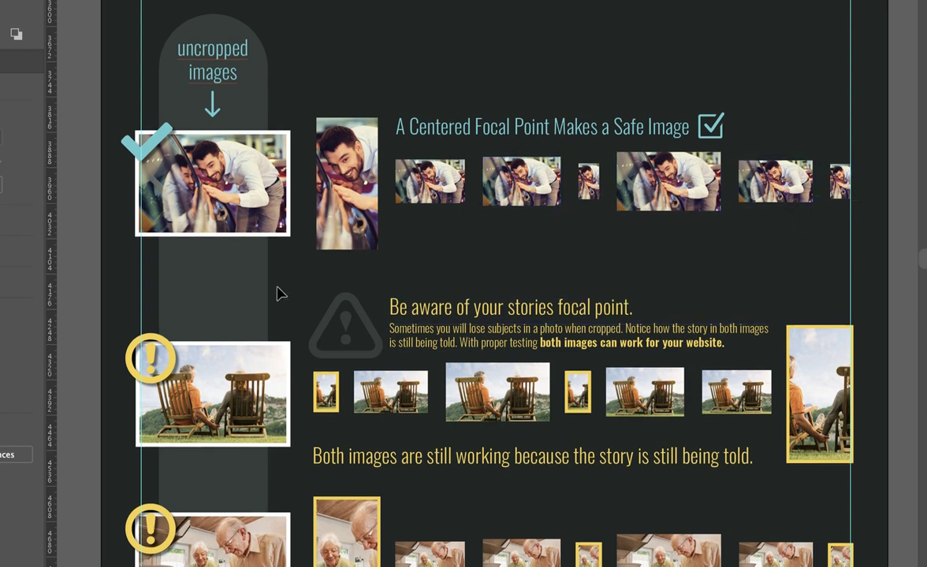
scroll(277, 293, down, 3)
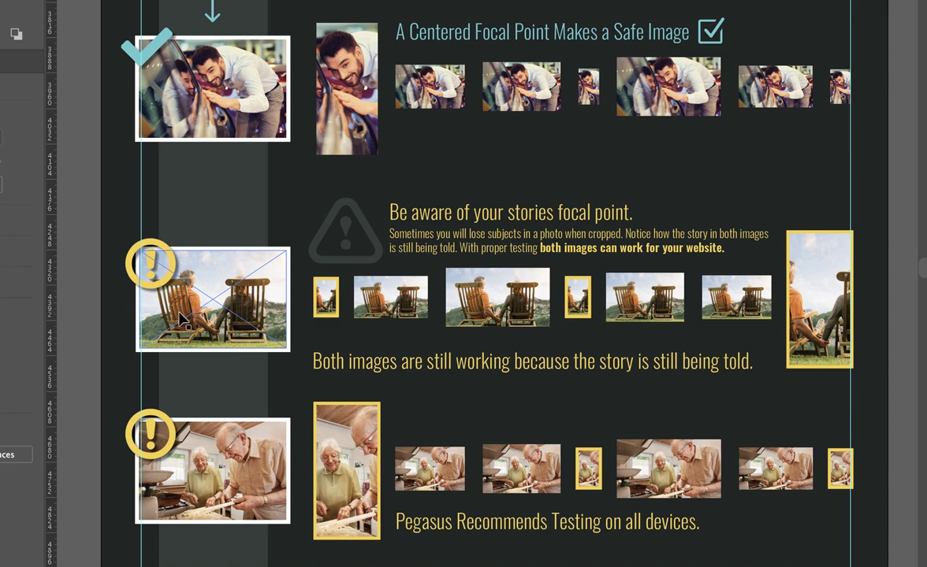
click(252, 207)
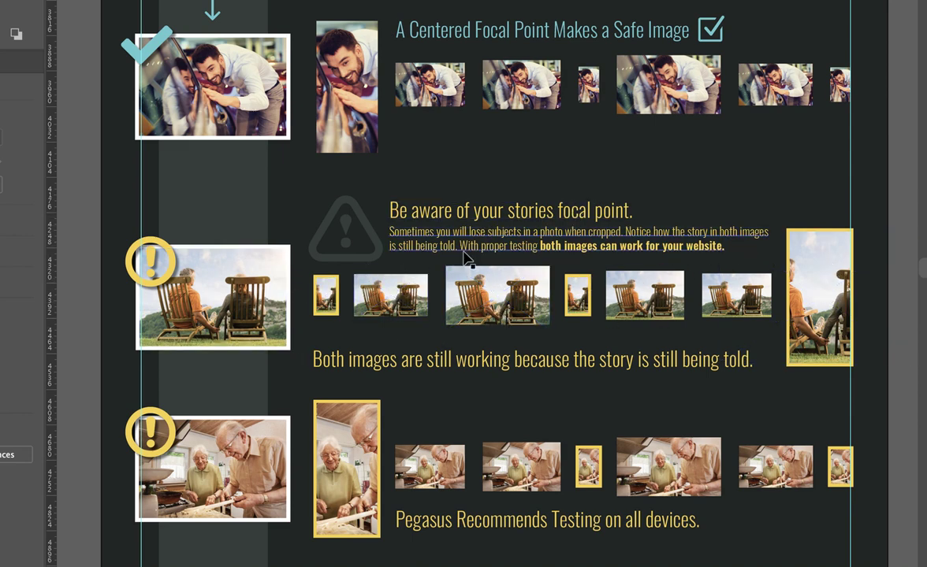
Scroll down the guide to the red-crossed rows of badly cropped images.
scroll(404, 323, down, 1)
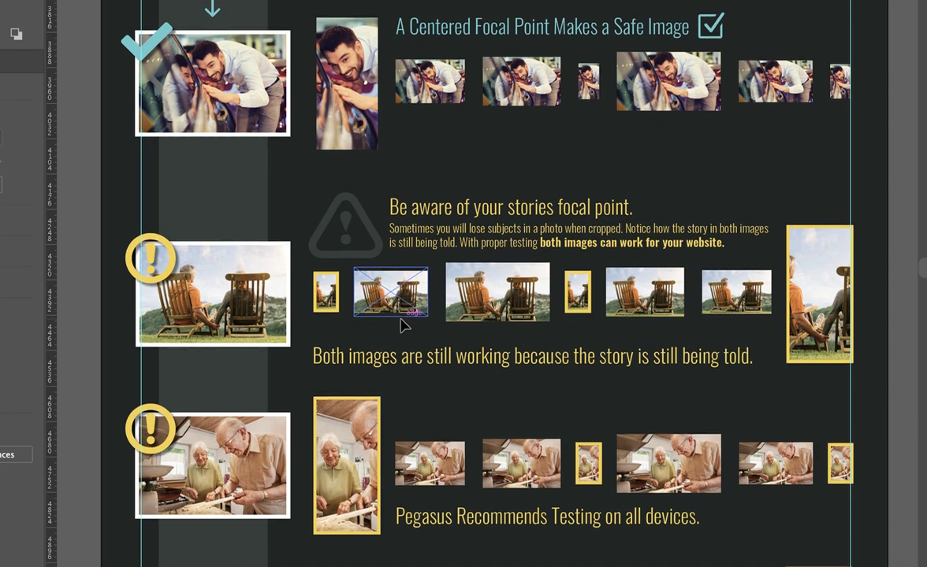
scroll(400, 321, down, 2)
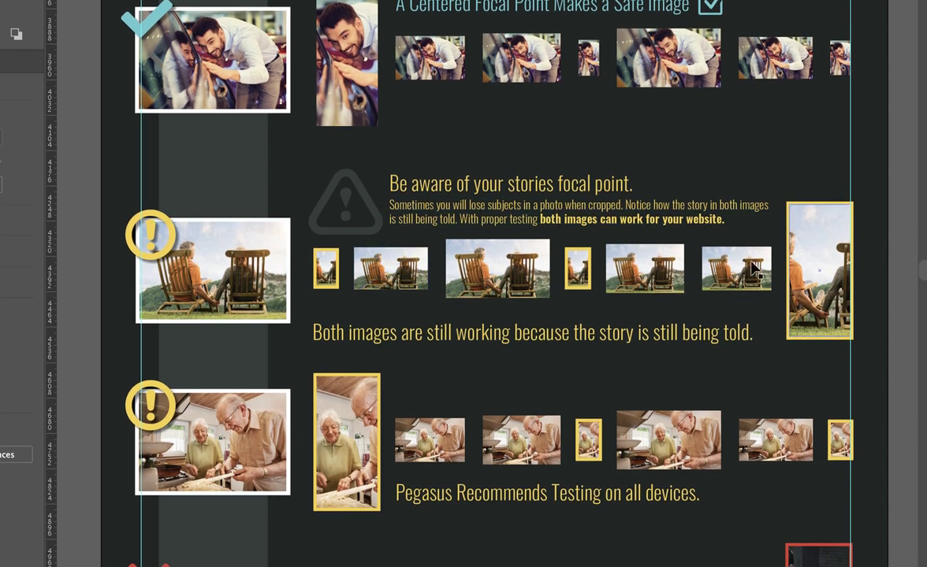
scroll(591, 271, down, 5)
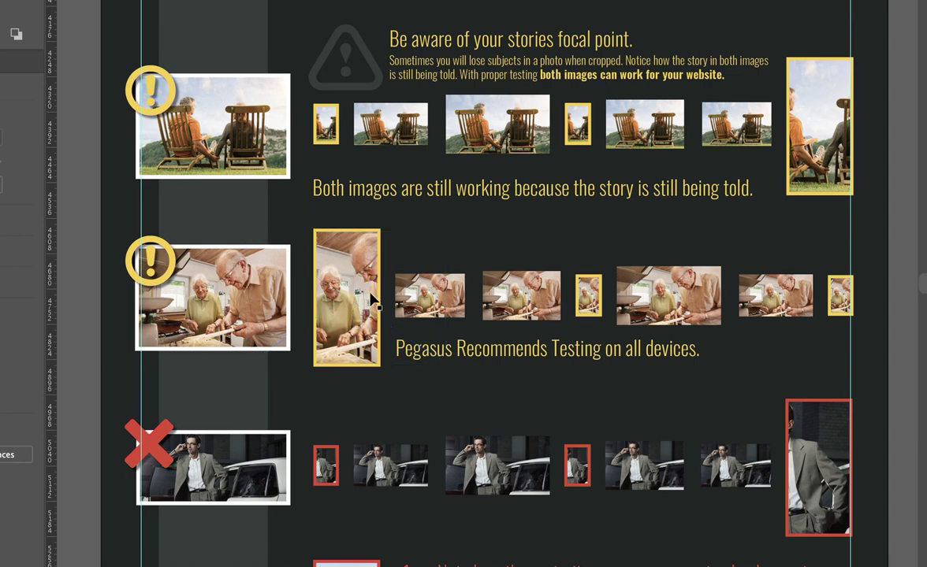
scroll(347, 381, down, 3)
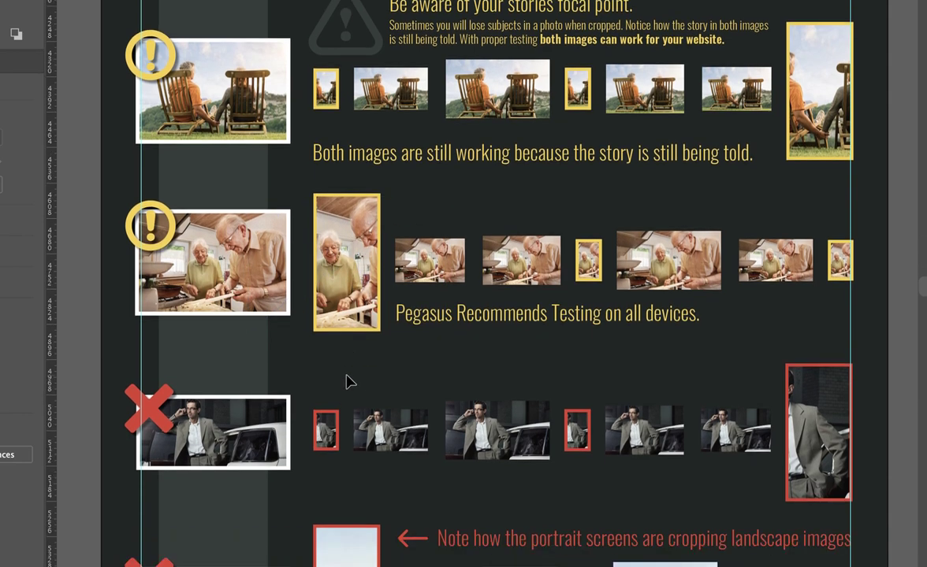
scroll(351, 382, down, 2)
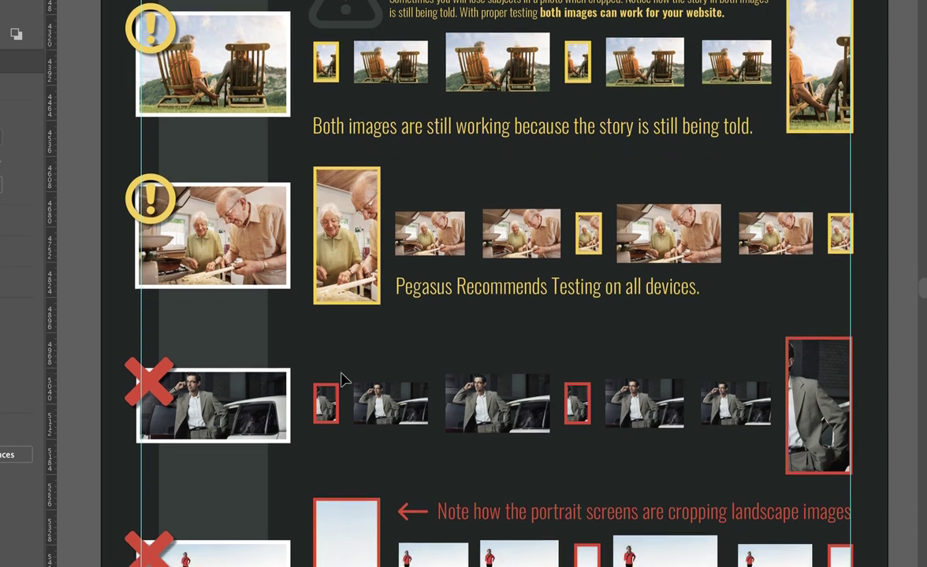
scroll(341, 381, down, 10)
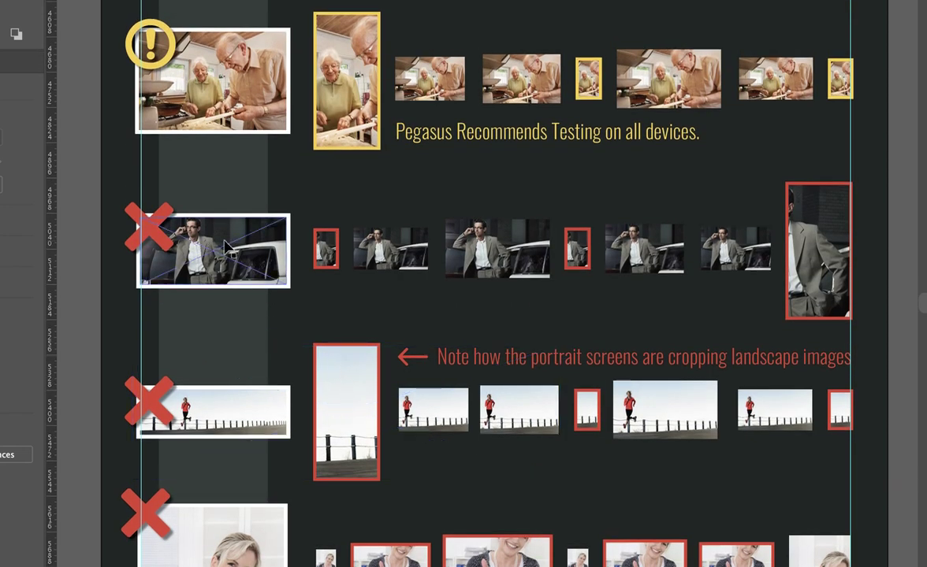
scroll(227, 246, down, 1)
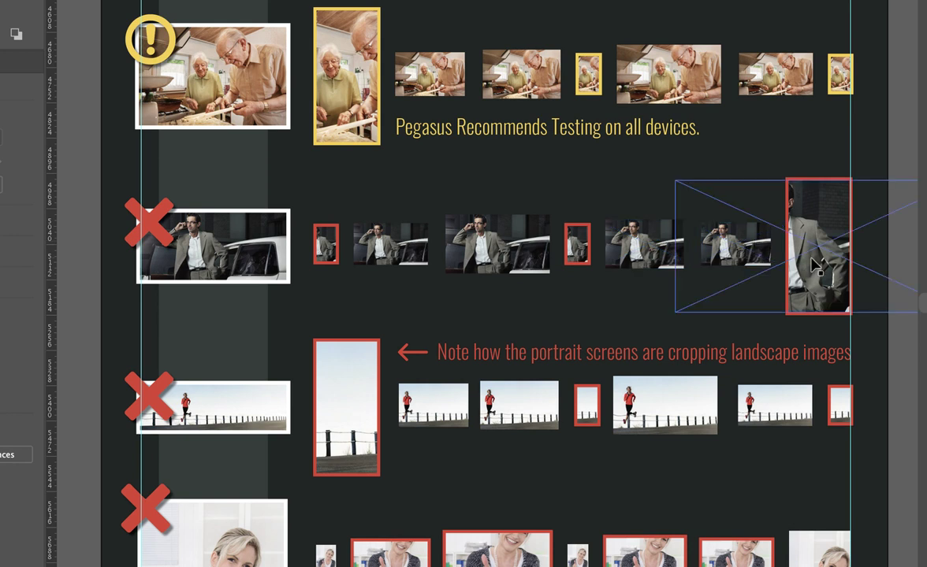
Scroll past the runner row to the thumbs-up portrait woman example.
scroll(312, 269, down, 2)
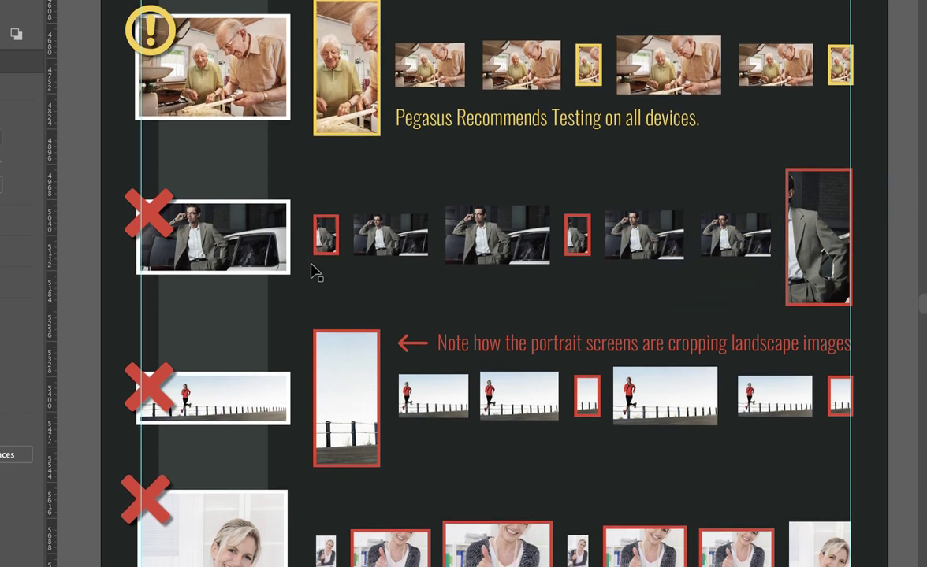
scroll(312, 272, down, 1)
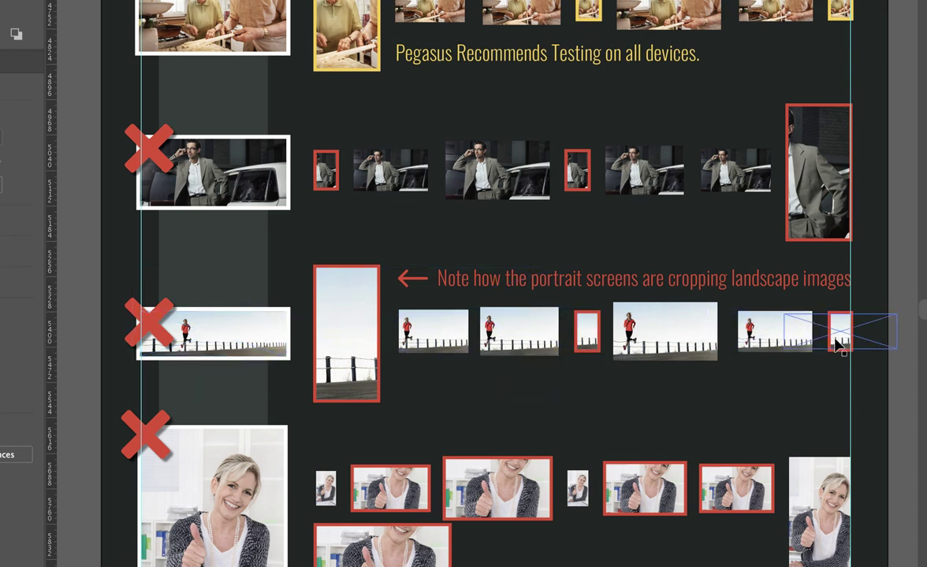
scroll(431, 347, down, 5)
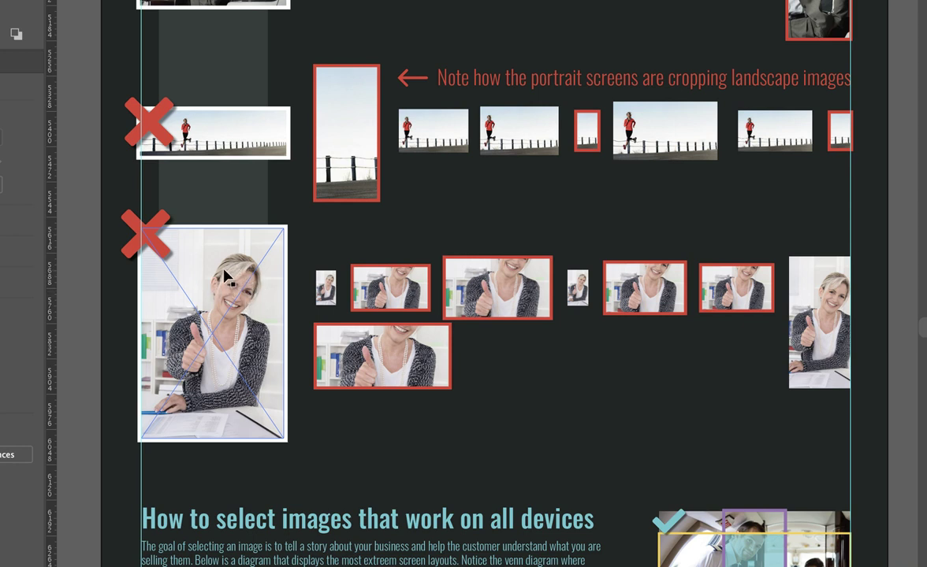
Scroll down to the Mobile Portrait/Desktop Landscape Safe Zone diagram and tennis-player photo.
scroll(203, 340, down, 4)
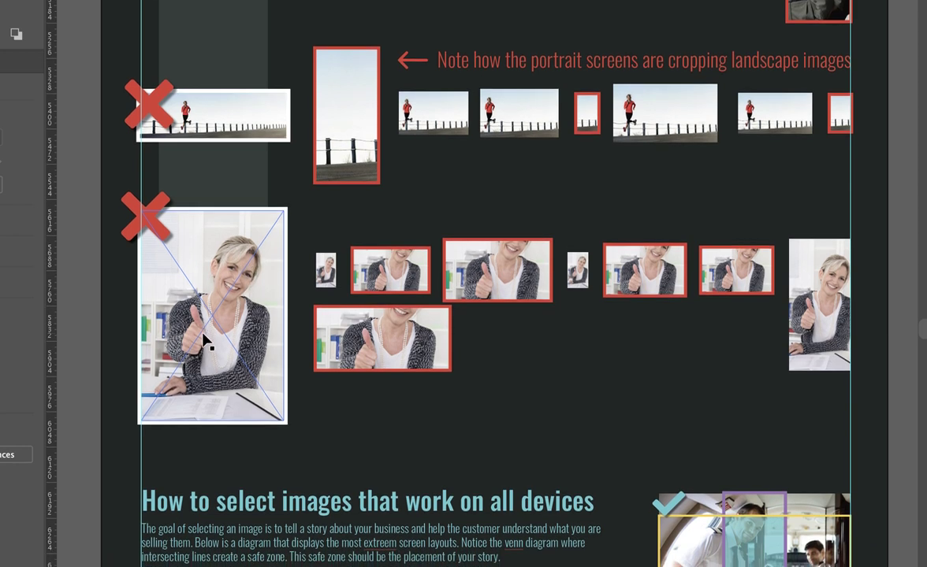
scroll(203, 340, down, 6)
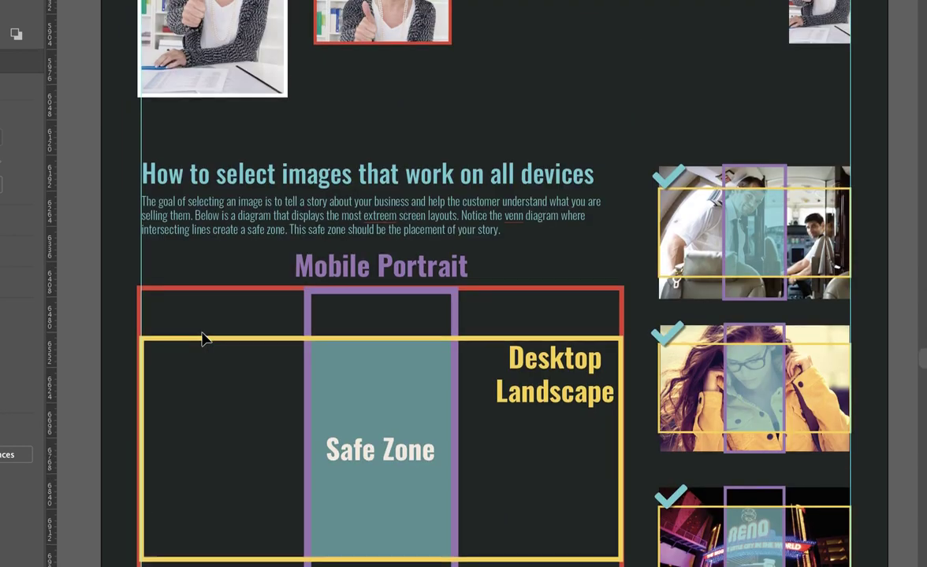
scroll(203, 339, down, 1)
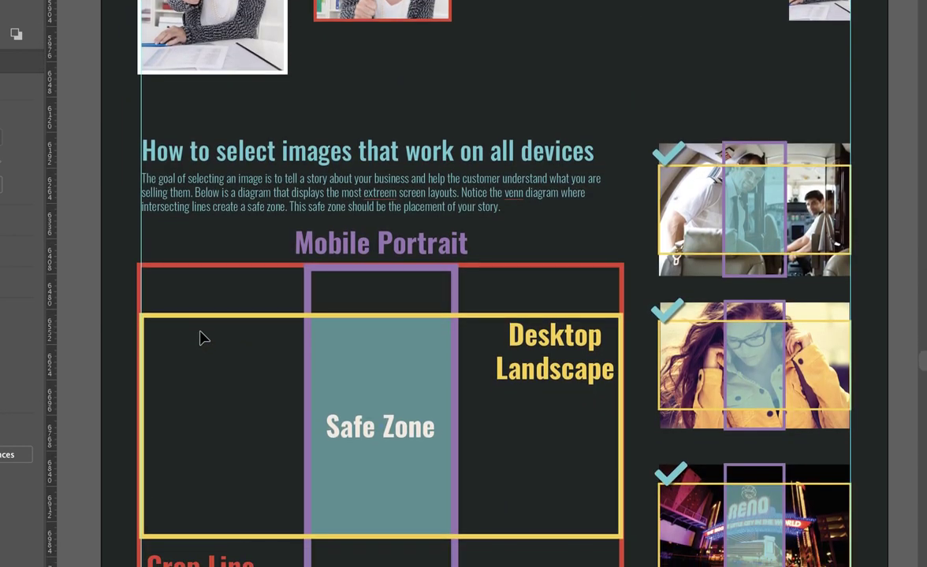
scroll(202, 338, down, 1)
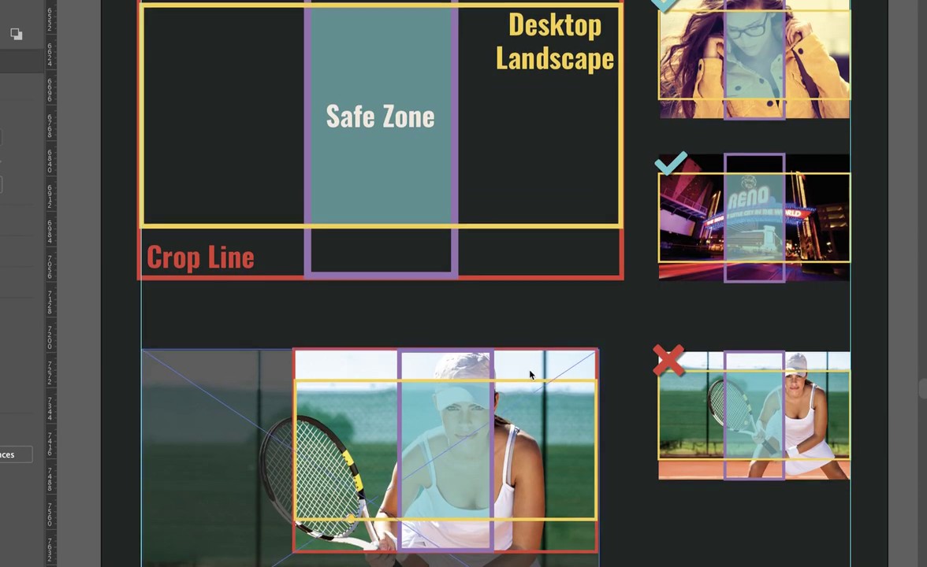
Scroll through the Crop Line and Safe Zone frames on the tennis photo.
scroll(531, 378, down, 1)
scroll(530, 376, down, 3)
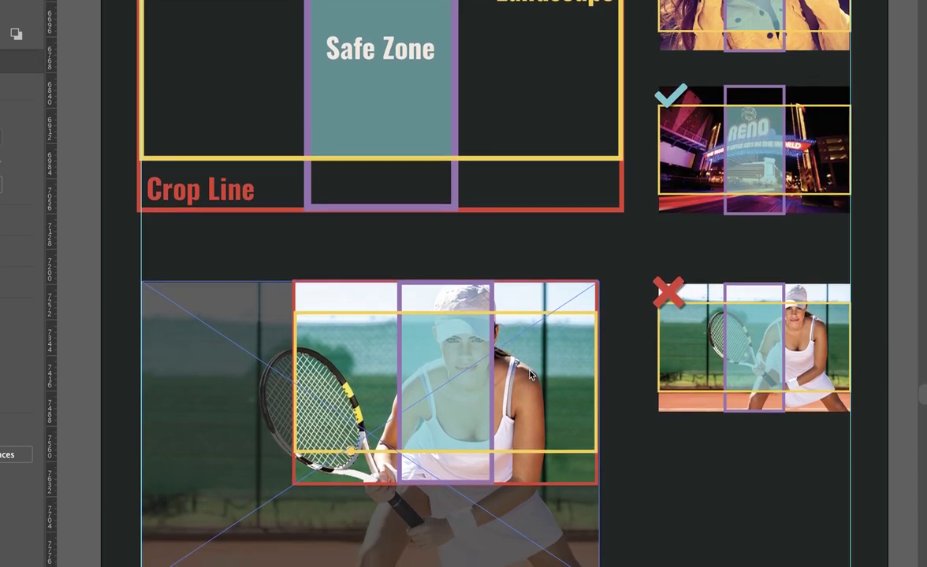
scroll(528, 377, down, 1)
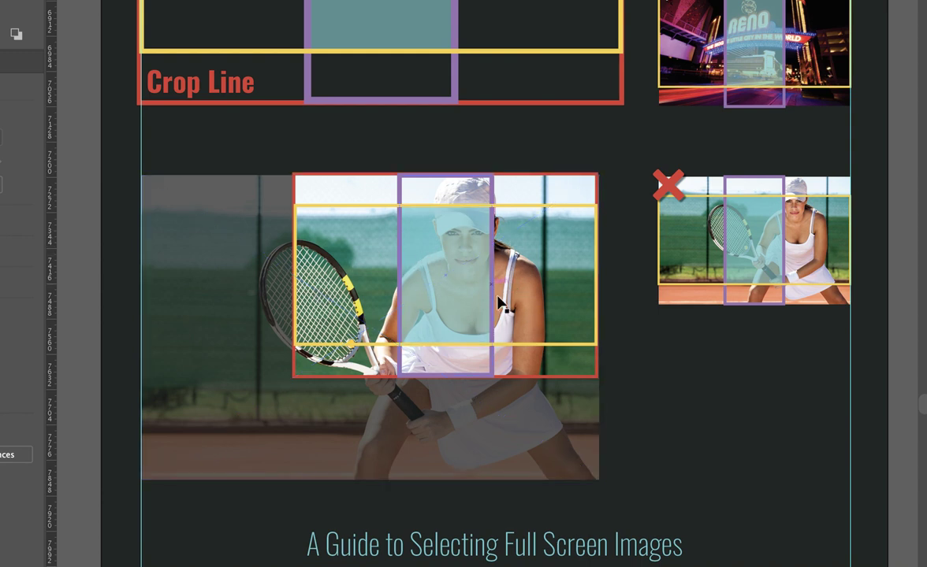
scroll(275, 428, down, 1)
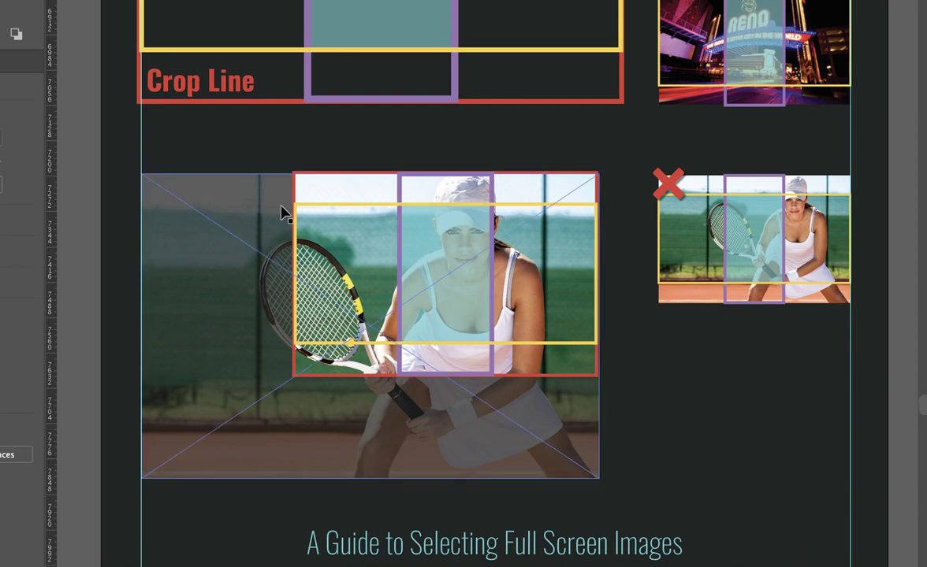
scroll(282, 209, down, 5)
scroll(254, 192, up, 10)
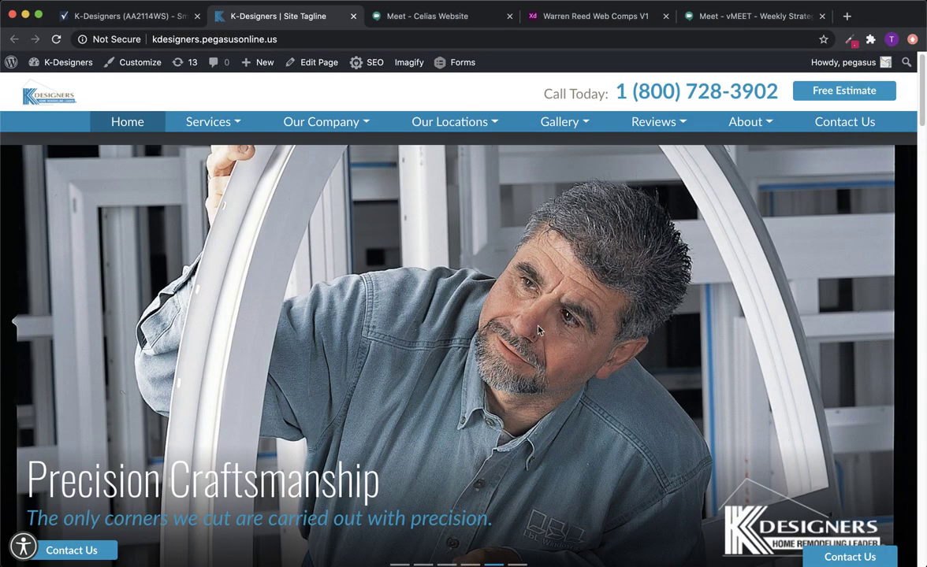
scroll(530, 372, down, 4)
scroll(541, 367, up, 4)
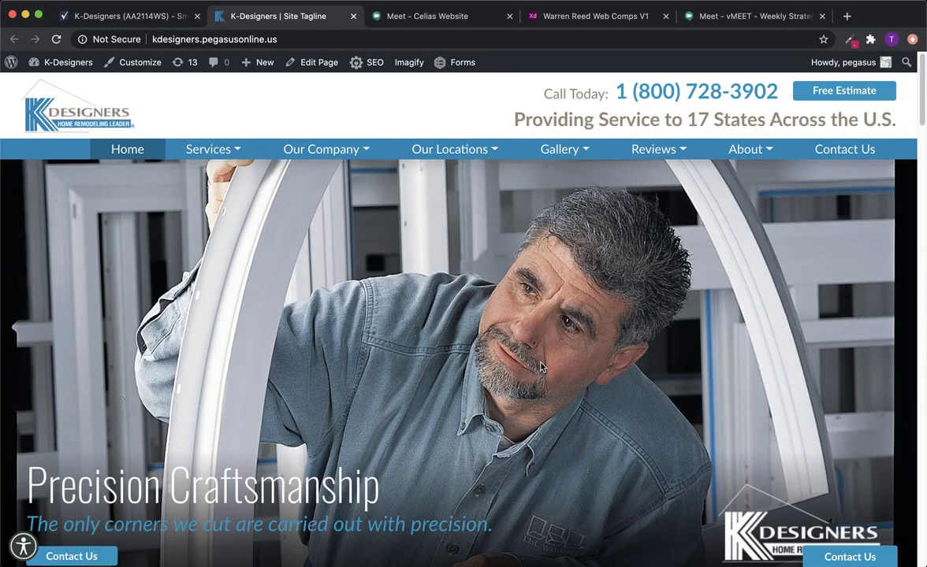
scroll(434, 320, down, 4)
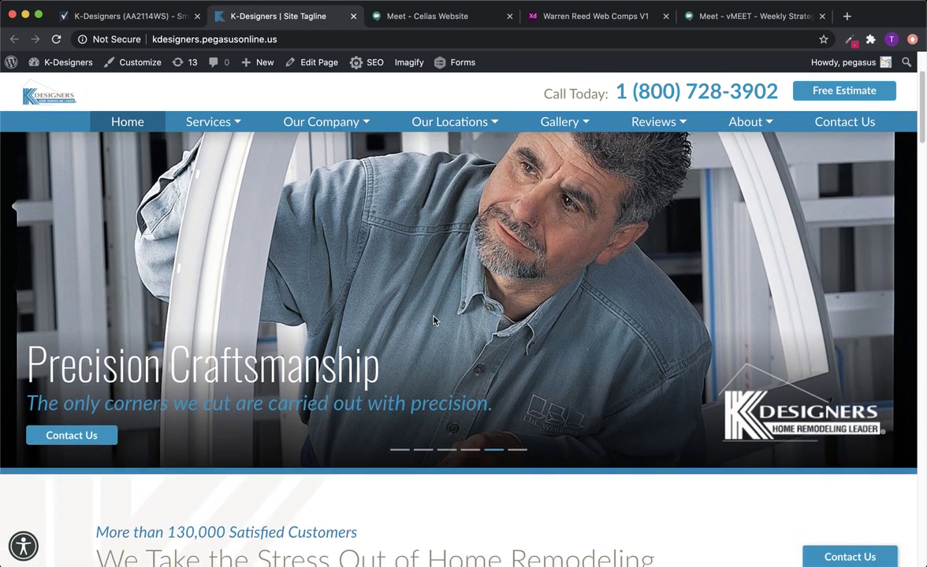
scroll(434, 321, up, 4)
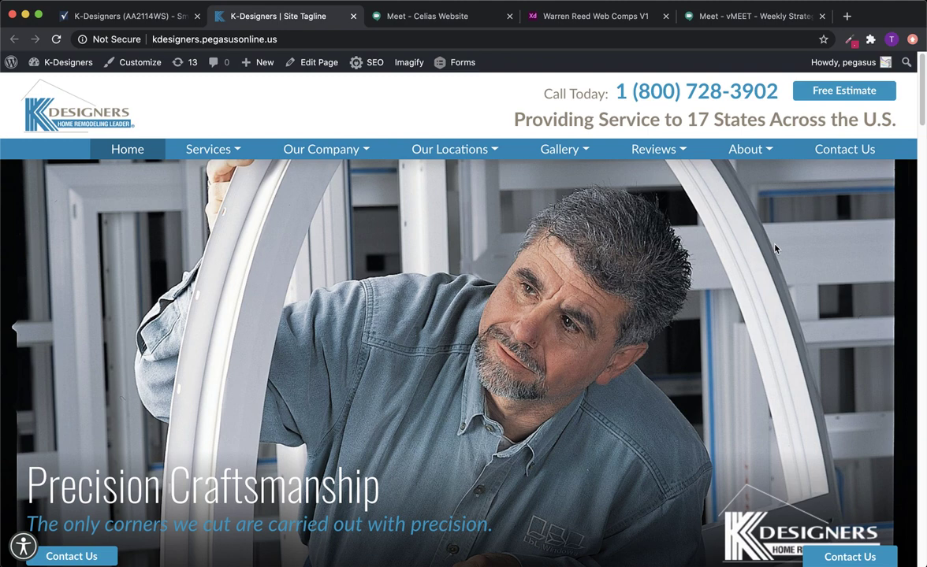
scroll(556, 213, down, 5)
scroll(556, 213, down, 5)
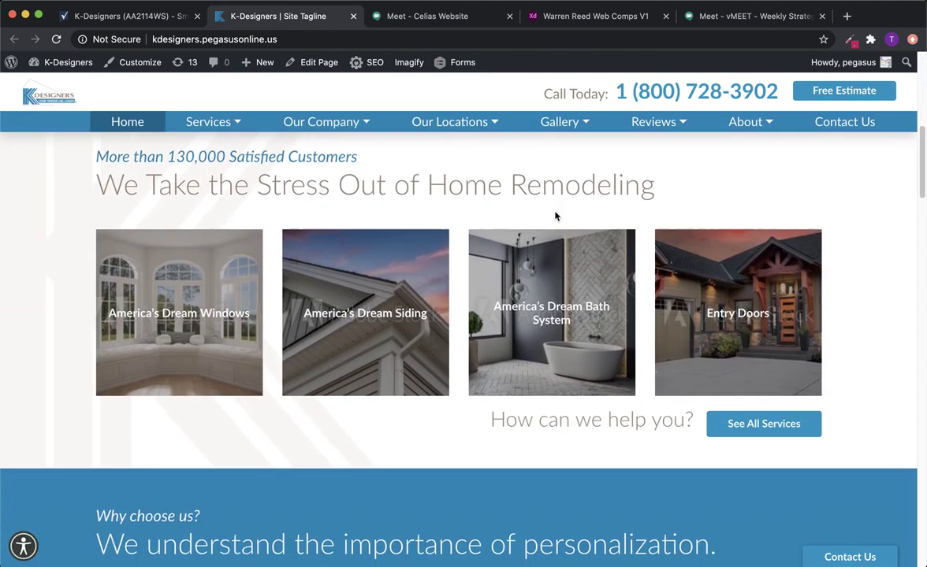
scroll(555, 215, down, 5)
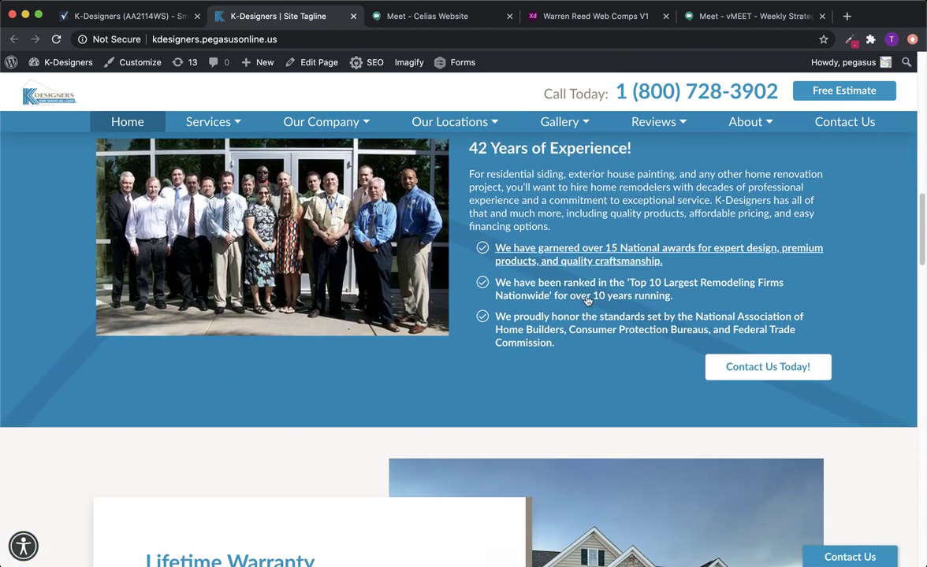
scroll(595, 325, down, 4)
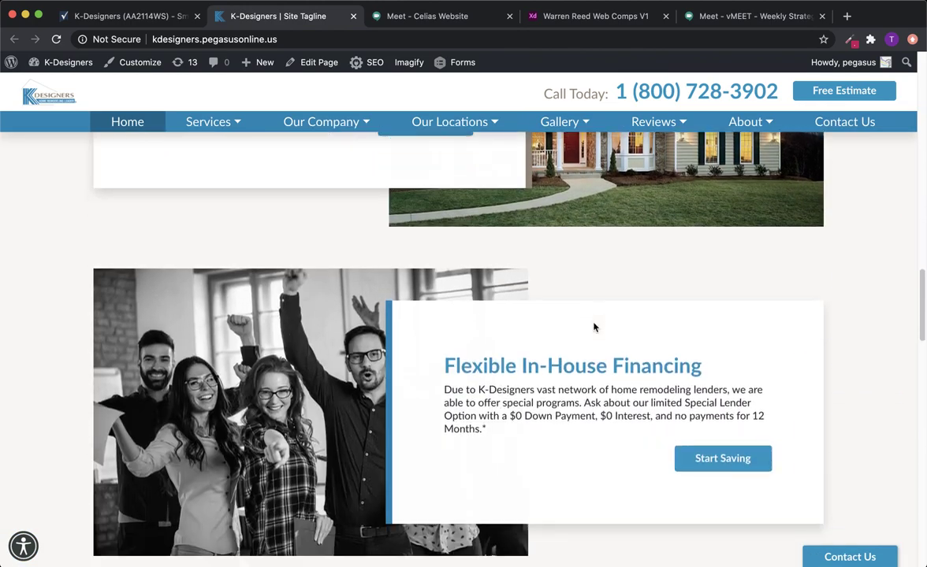
scroll(594, 326, up, 10)
scroll(595, 327, up, 10)
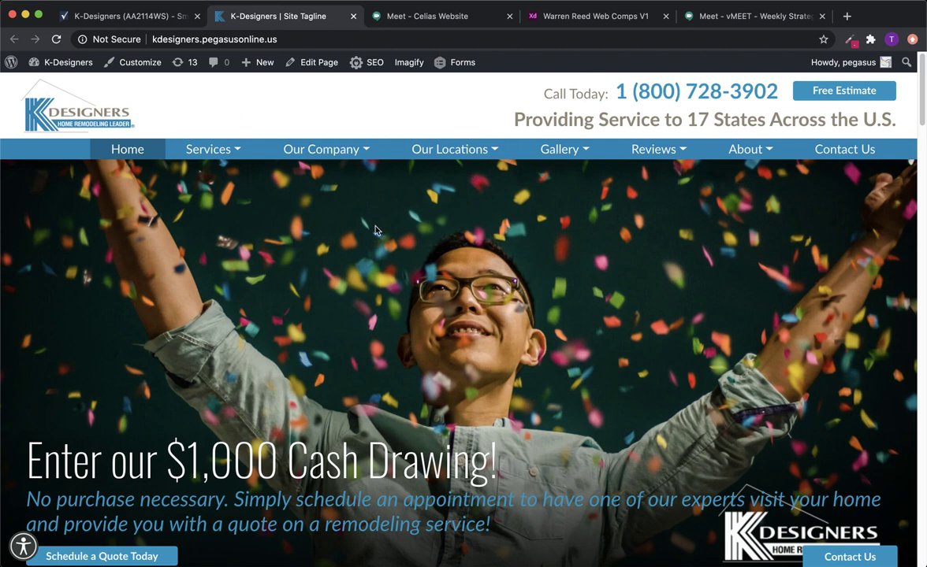
scroll(462, 350, down, 5)
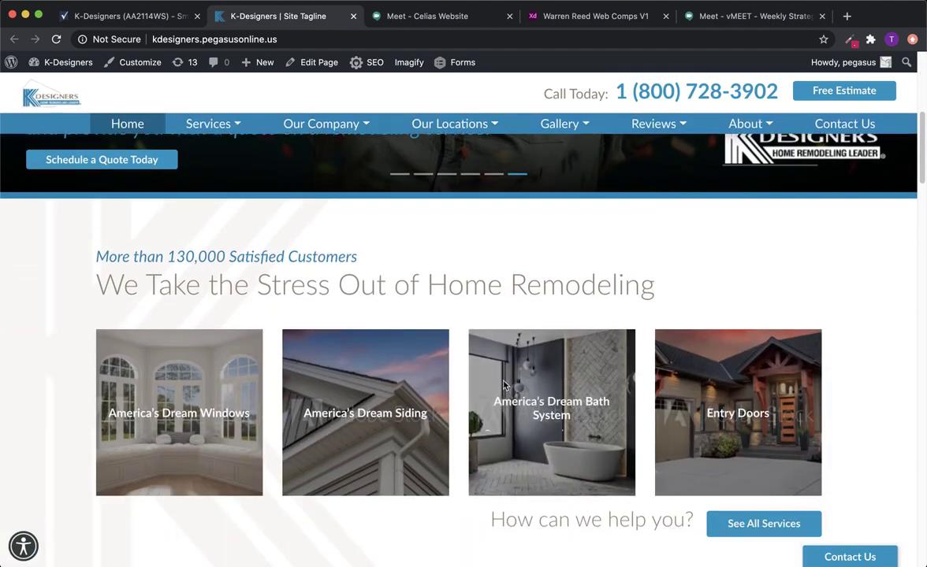
scroll(437, 471, down, 10)
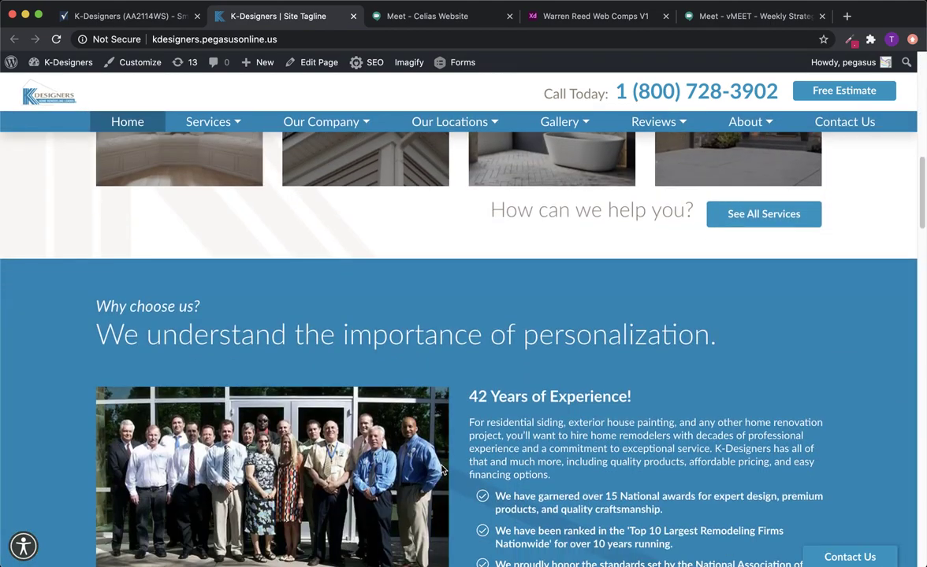
scroll(430, 434, down, 5)
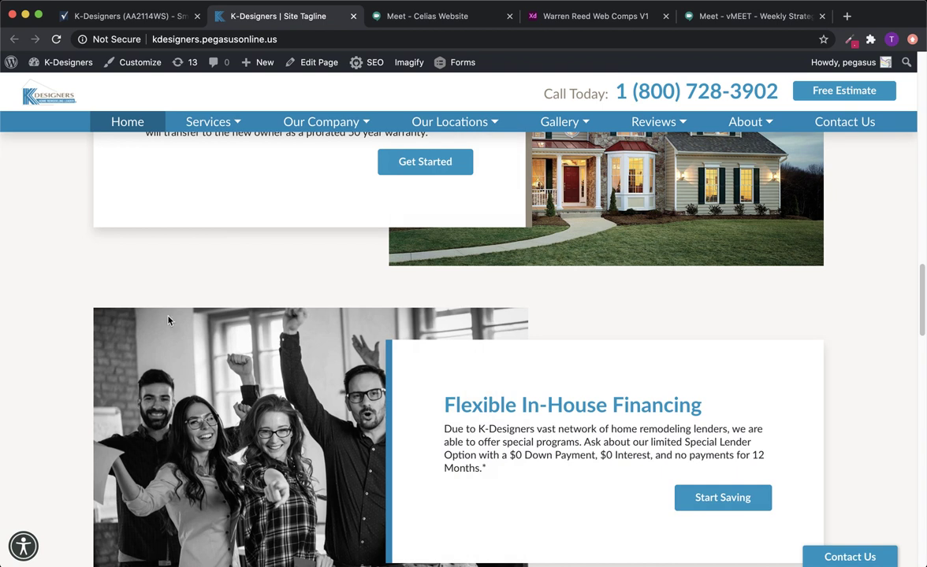
scroll(169, 319, up, 20)
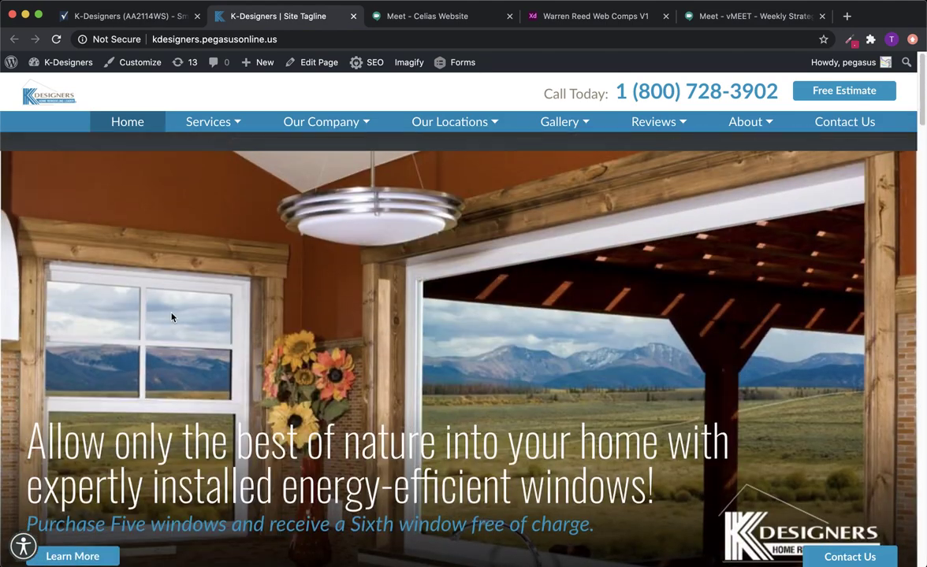
click(332, 37)
Load the site's /wp-admin/ dashboard, then choose Edit Home Page from the admin bar.
click(331, 37)
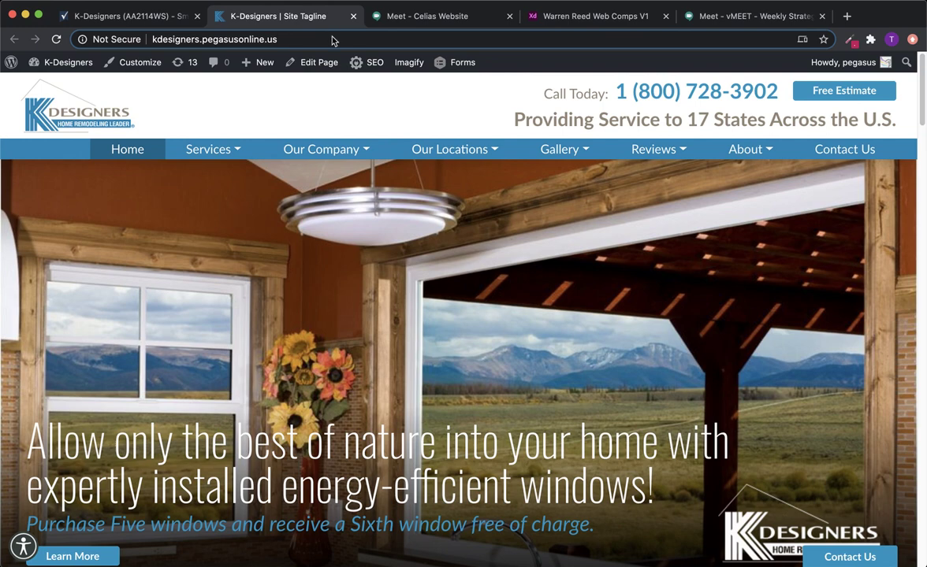
text(w)
key(BackSpace)
key(BackSpace)
text(s)
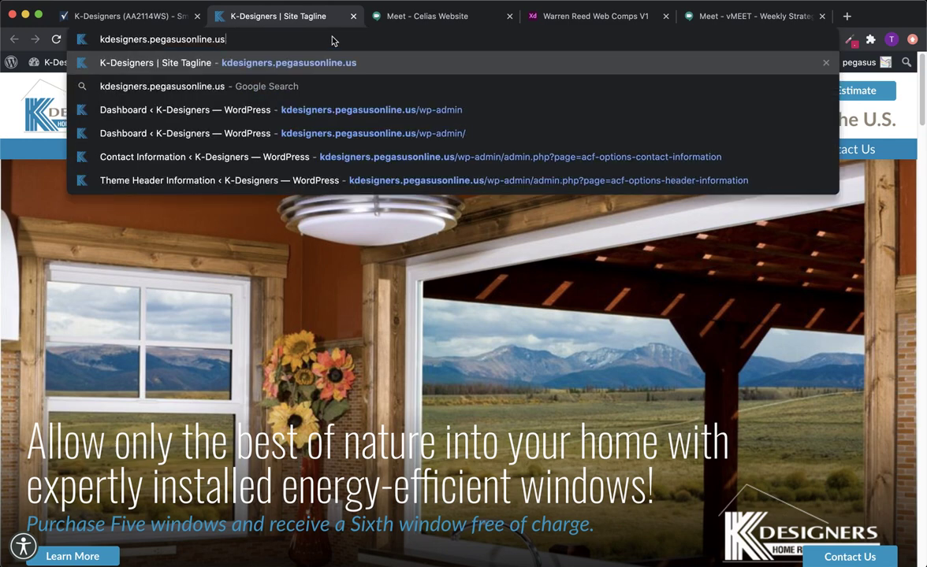
text(/w)
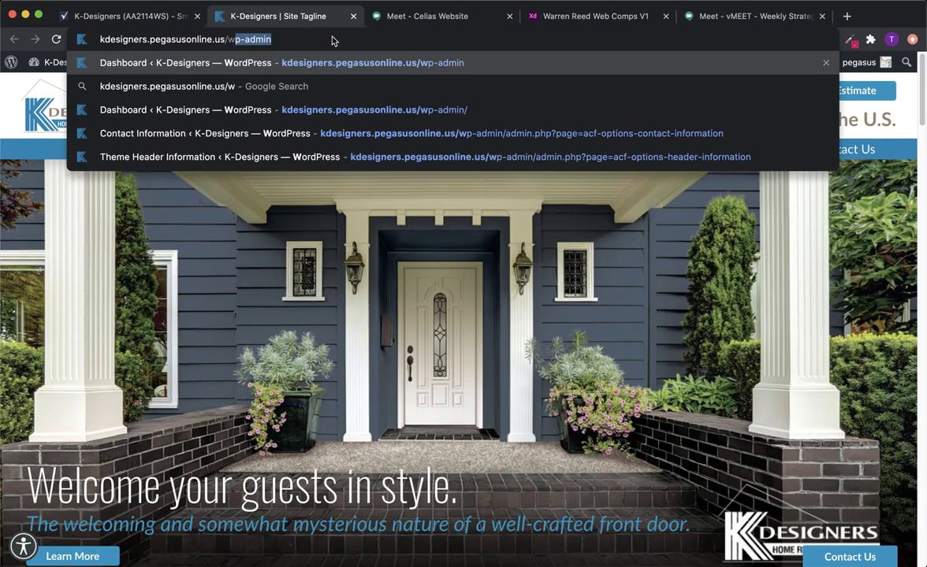
text(p-admin/)
key(Return)
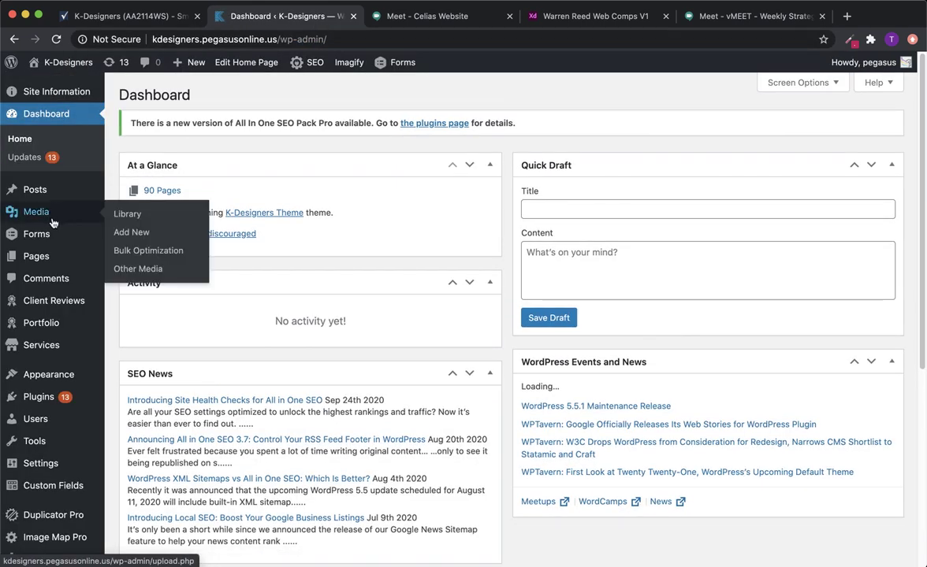
mouse_move(49, 217)
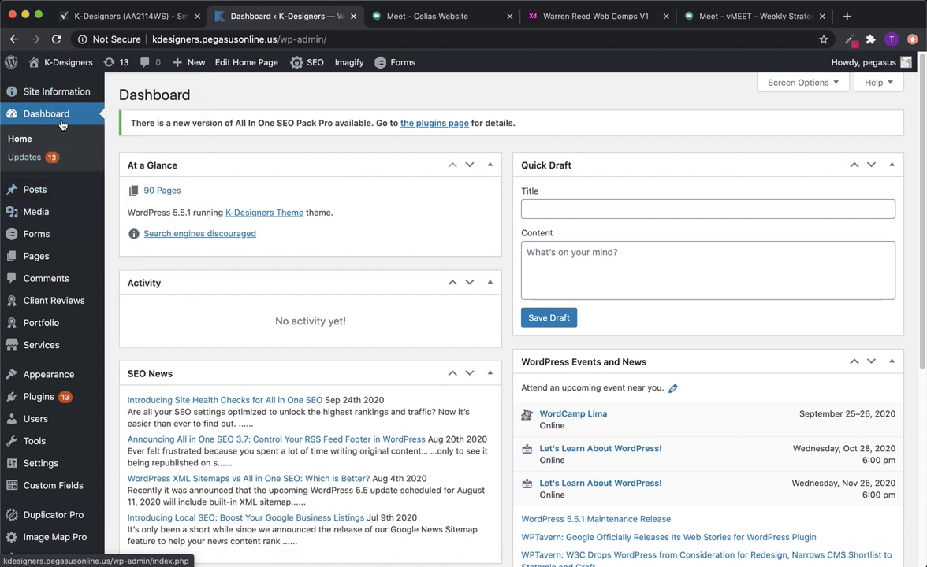
click(239, 61)
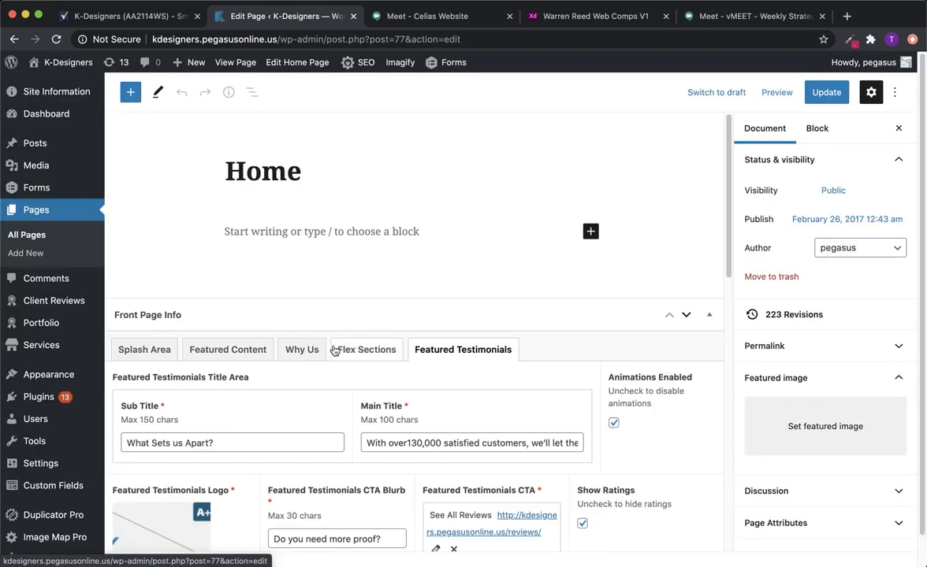
Under the Splash Area tab, open slide 5's photo rDpDJrgw.jpeg in Edit Image.
click(155, 349)
scroll(245, 437, down, 15)
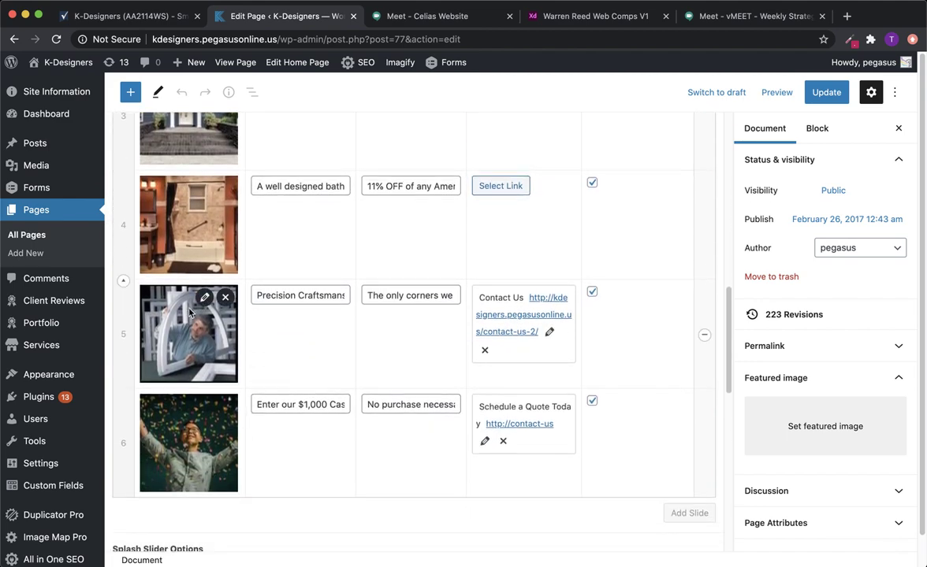
click(203, 298)
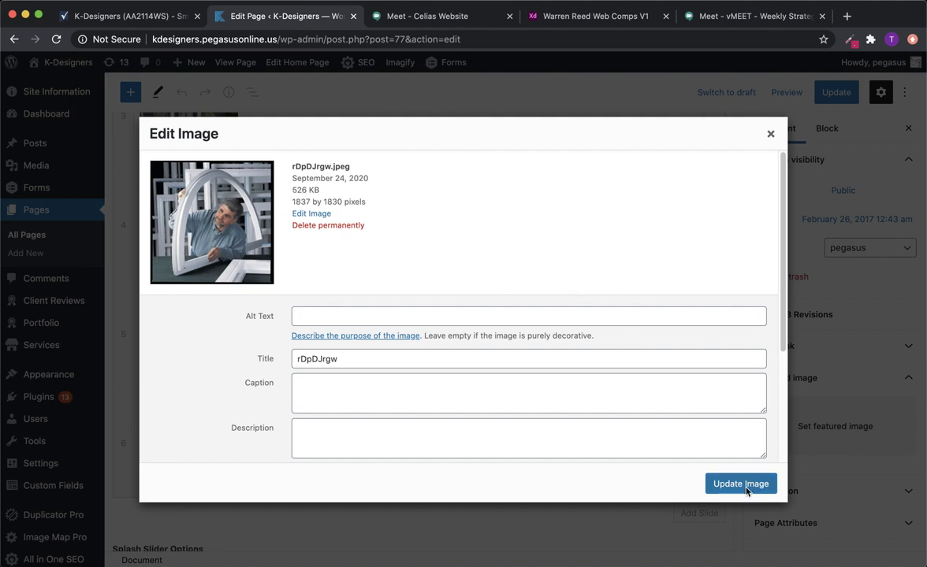
click(313, 214)
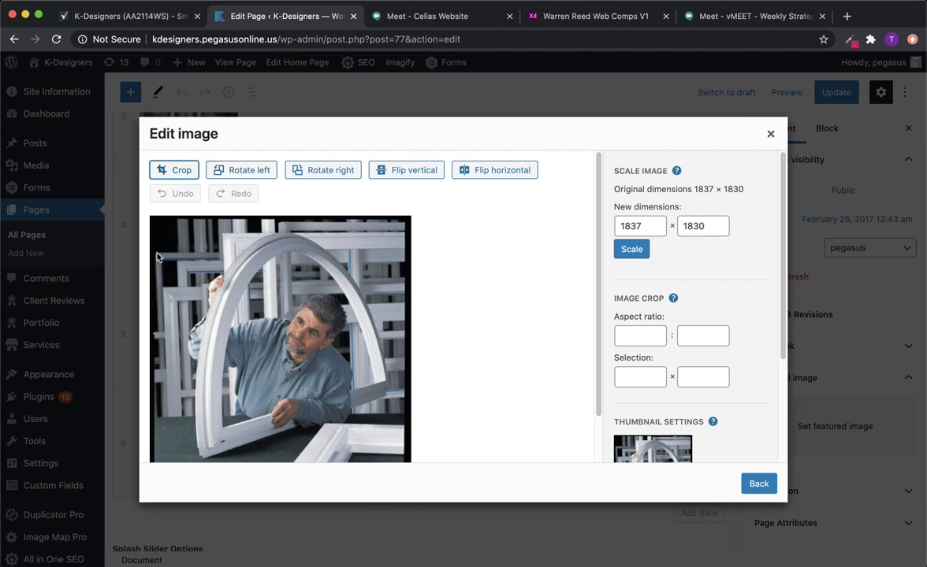
Crop the Precision Craftsmanship photo to a 1745 × 1075 selection around the man.
drag(156, 255, 403, 407)
mouse_move(328, 343)
mouse_down()
mouse_move(329, 372)
mouse_move(330, 331)
mouse_move(329, 359)
mouse_up()
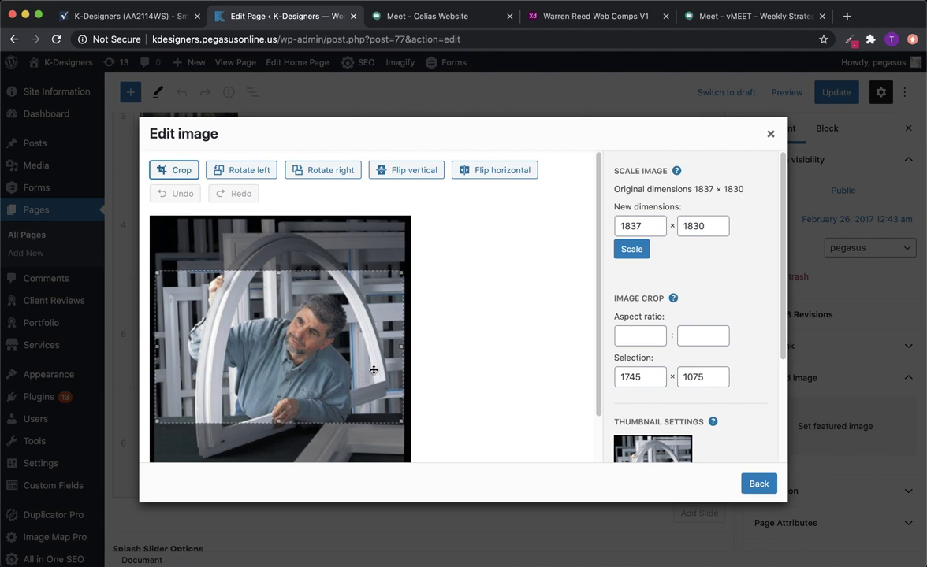
click(163, 172)
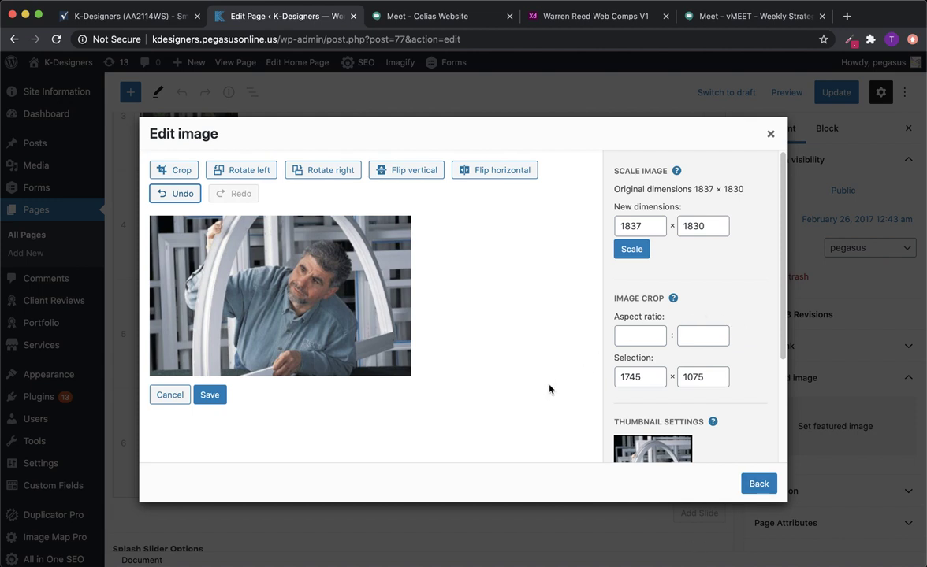
Save the cropped slide 5 image, update the Home page, and view the live homepage.
click(213, 397)
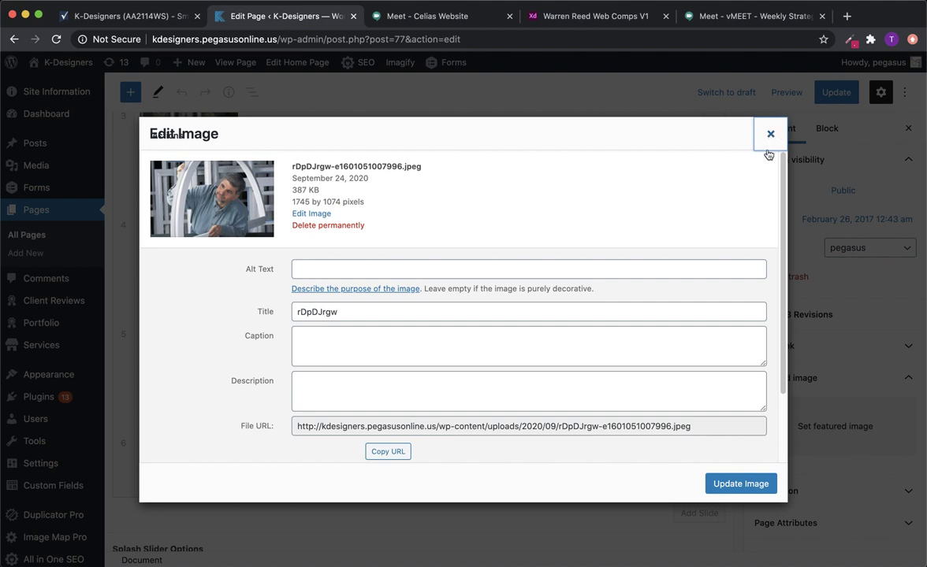
click(739, 484)
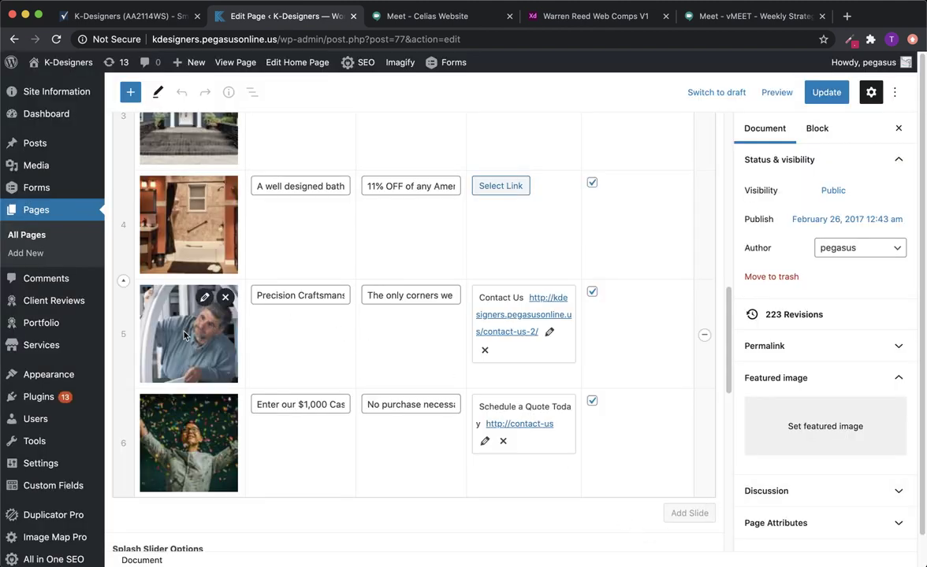
click(828, 94)
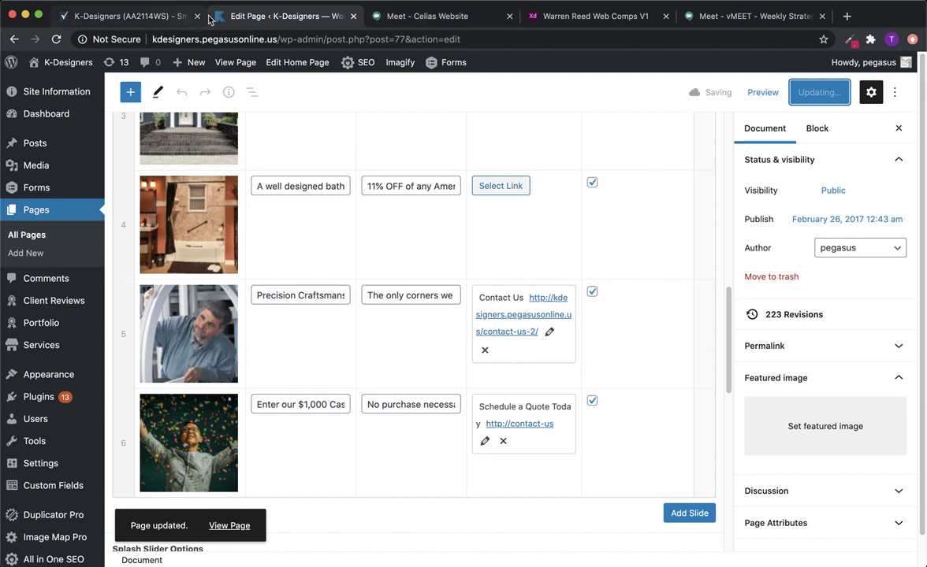
click(249, 64)
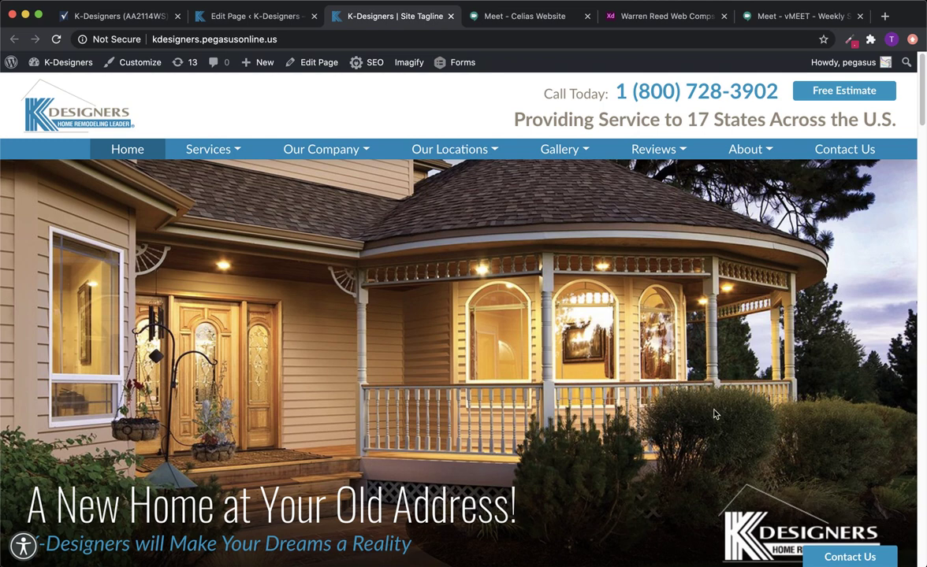
Advance the homepage slider to the Precision Craftsmanship slide and return to the page top.
scroll(693, 420, down, 5)
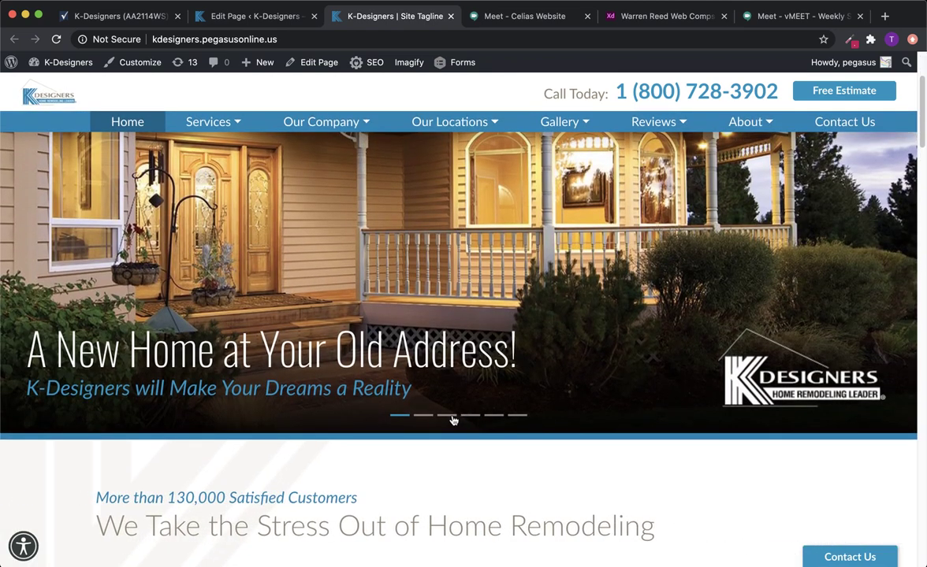
click(460, 418)
click(470, 417)
click(498, 418)
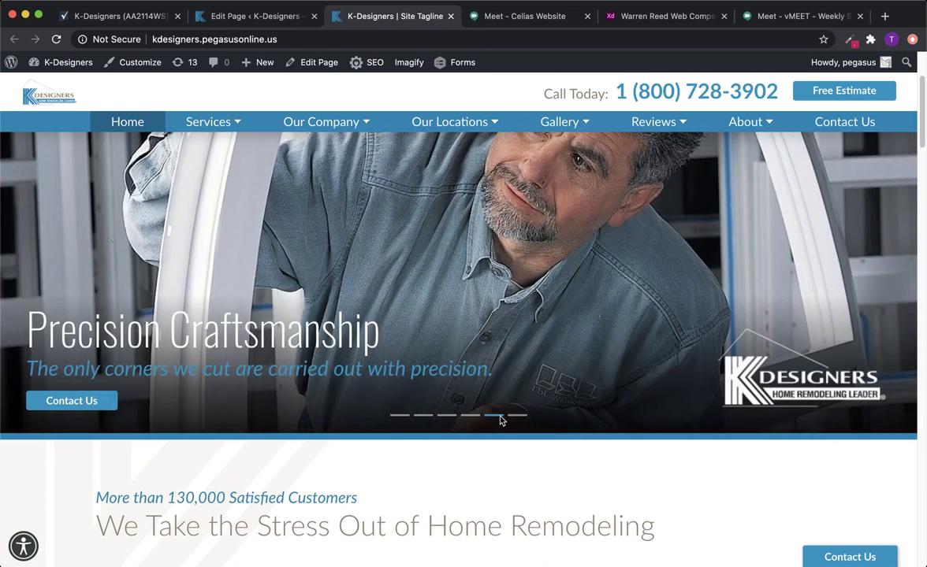
scroll(552, 390, up, 5)
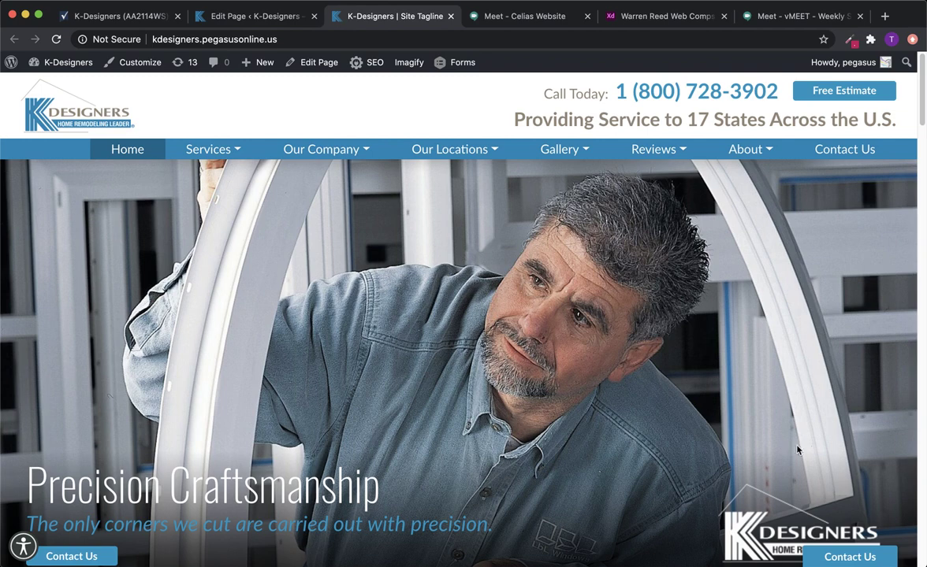
drag(916, 561, 262, 562)
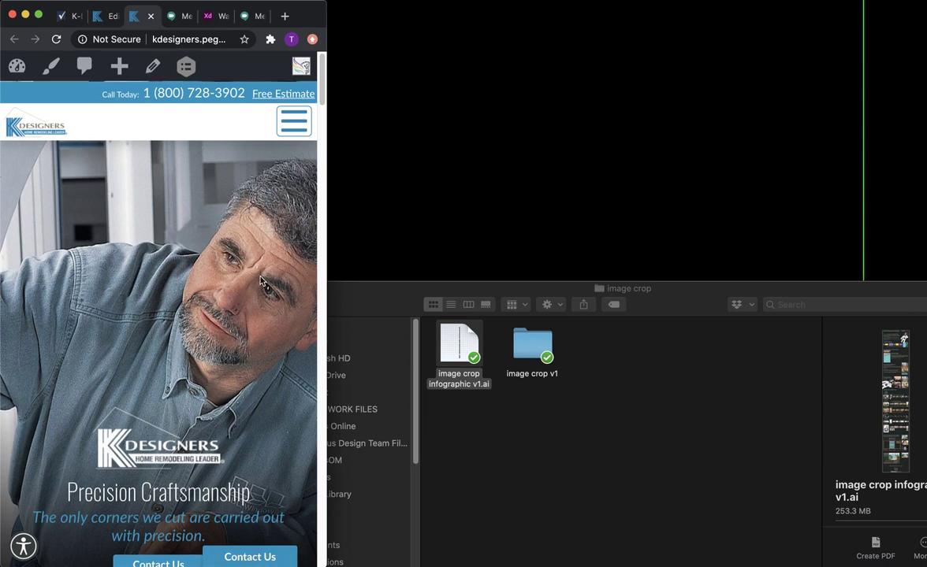
scroll(262, 297, down, 3)
scroll(265, 299, up, 3)
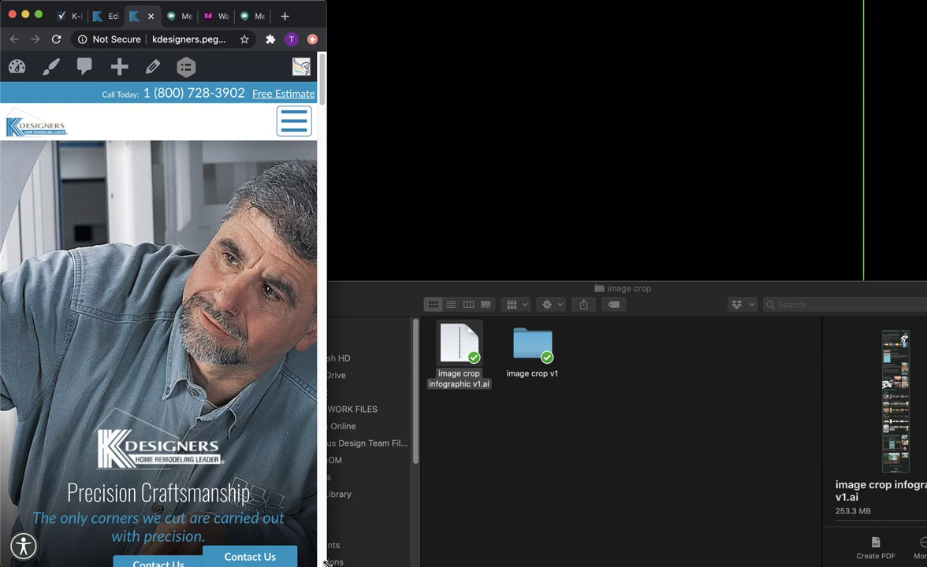
drag(326, 564, 926, 565)
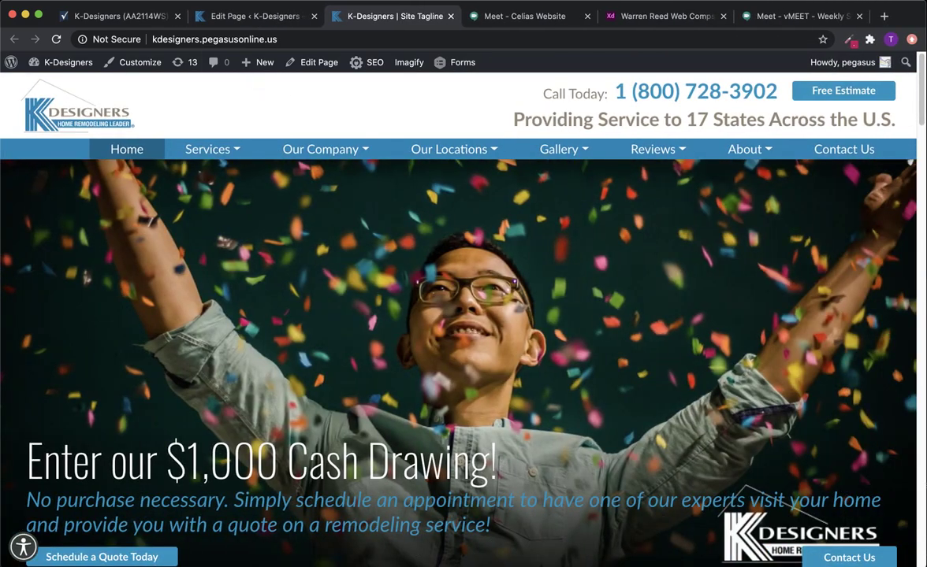
In the Home page editor, check the image dimensions for slide 6's confetti and slide 4's bathroom photos.
click(242, 17)
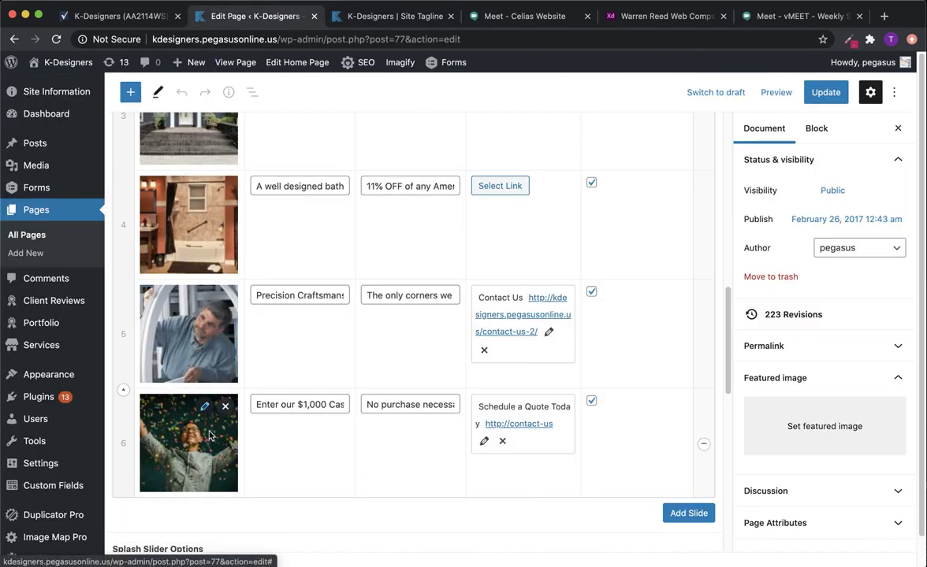
click(190, 384)
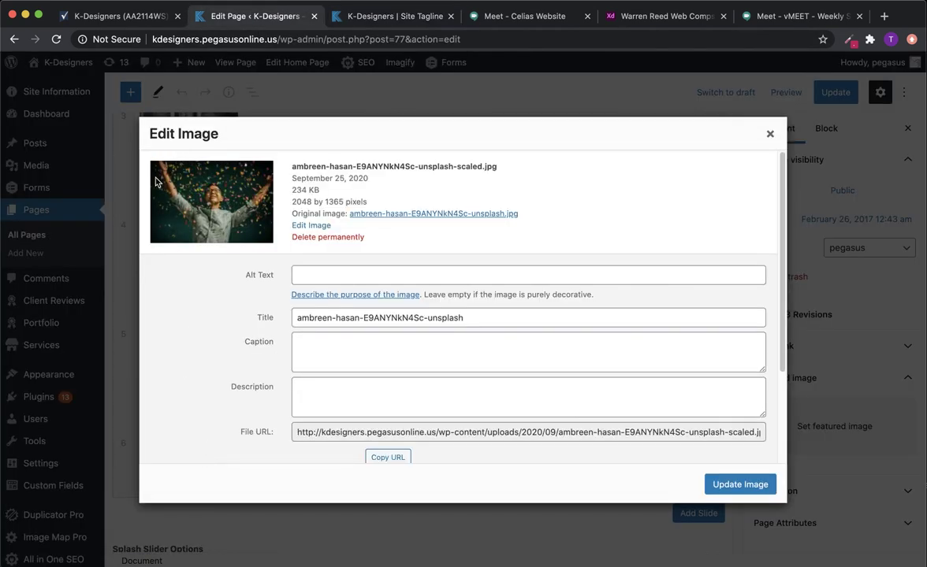
click(769, 134)
click(202, 196)
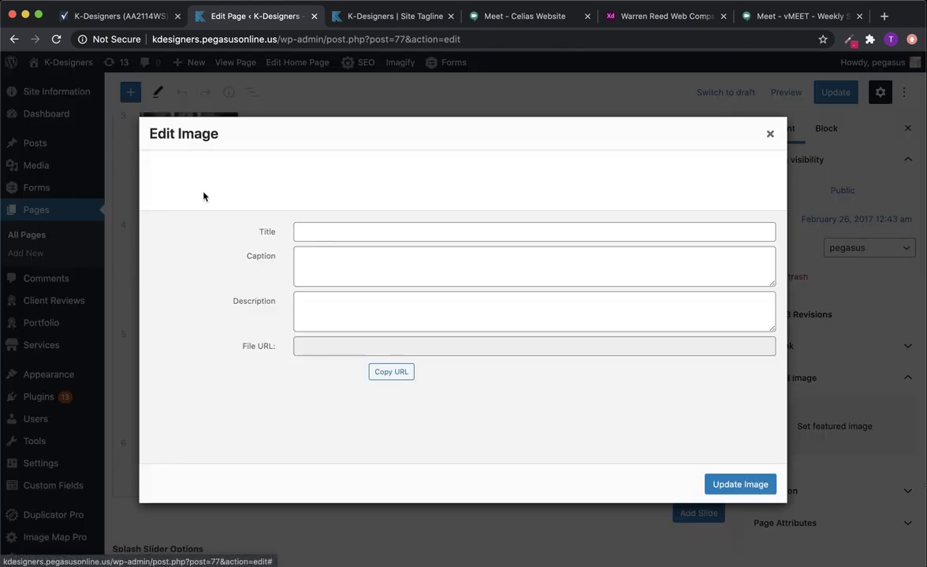
click(770, 133)
Check the image dimensions for slide 3's front door and slide 2's window photos.
scroll(307, 197, up, 3)
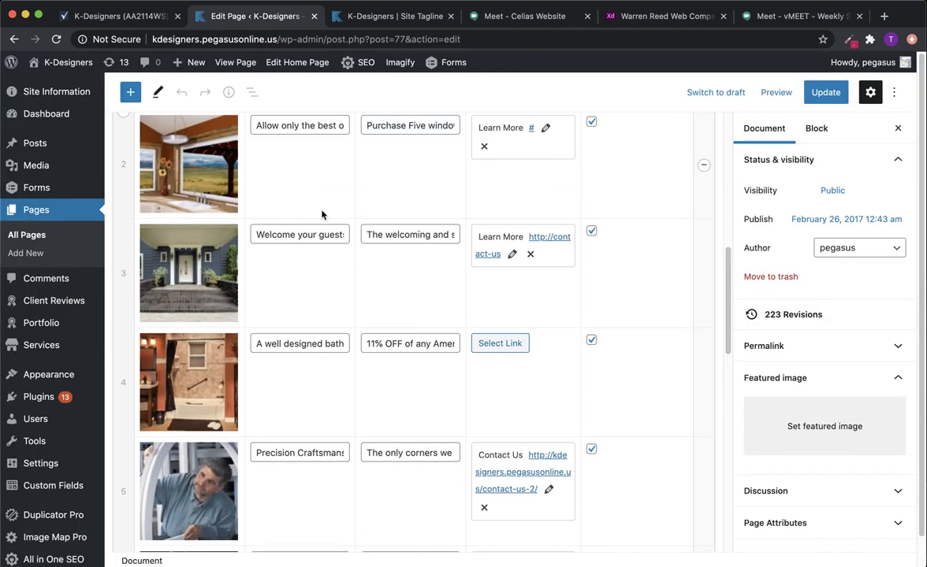
click(190, 218)
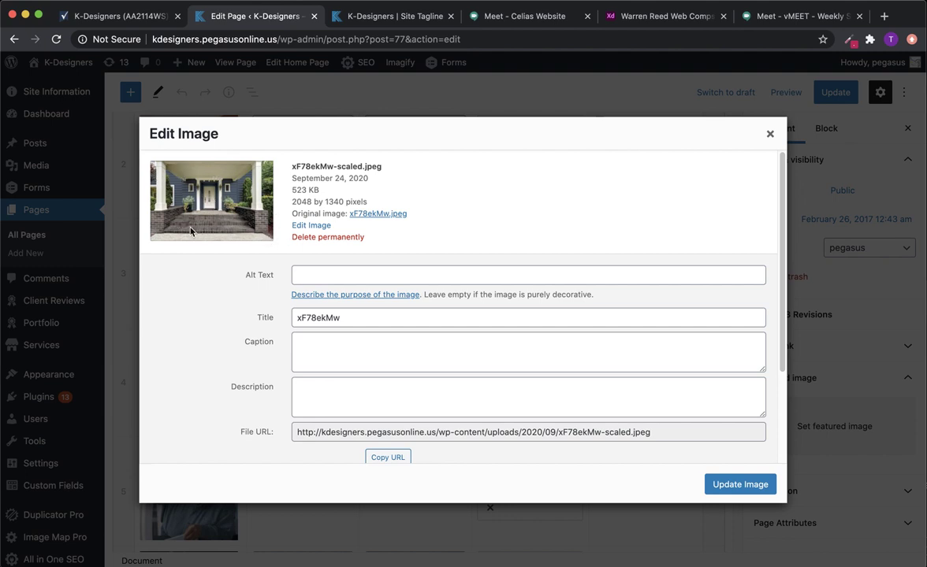
click(768, 136)
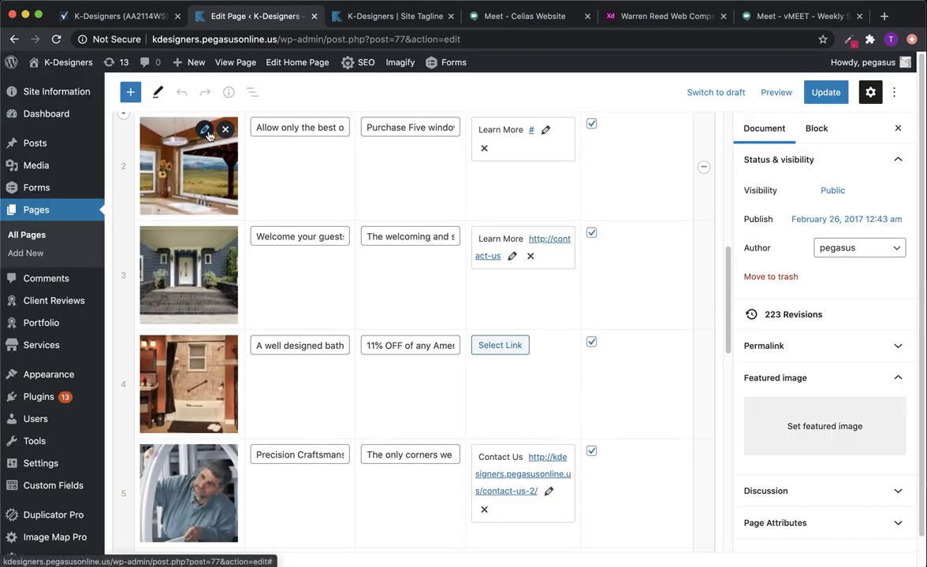
click(204, 129)
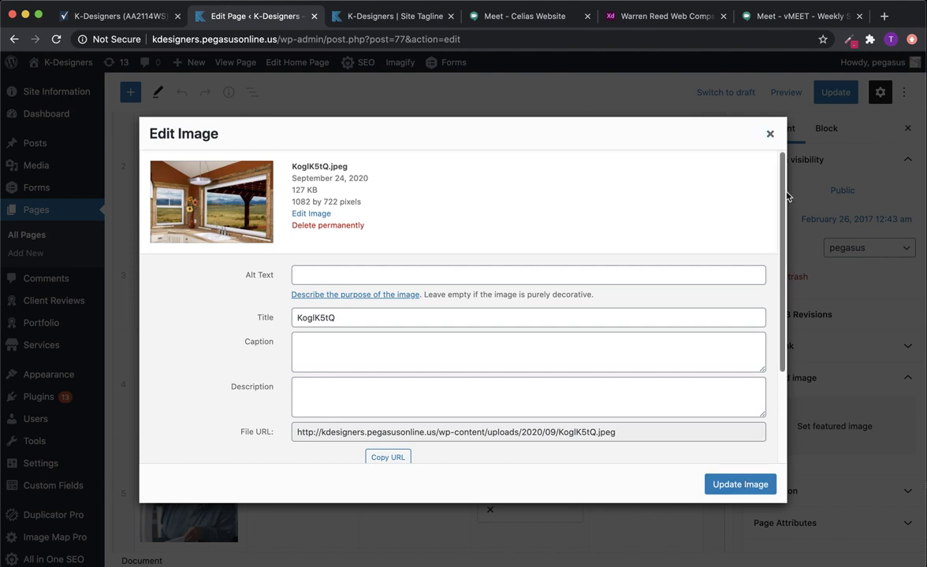
click(770, 134)
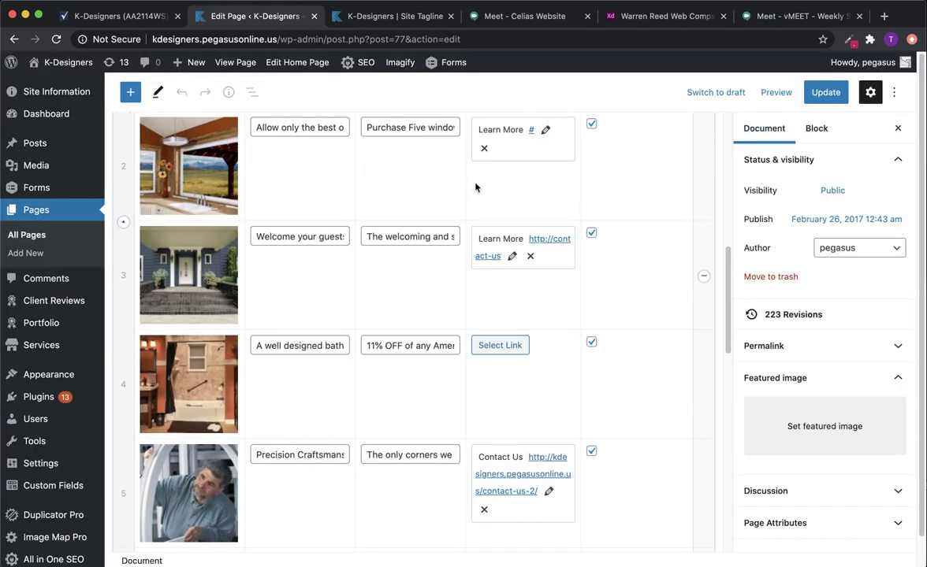
scroll(403, 203, down, 5)
scroll(525, 178, up, 10)
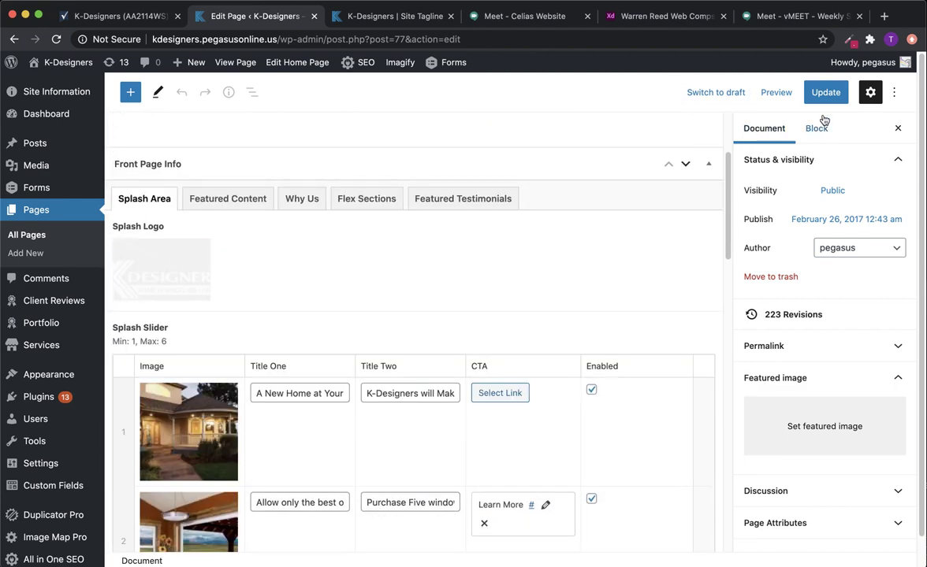
mouse_move(201, 400)
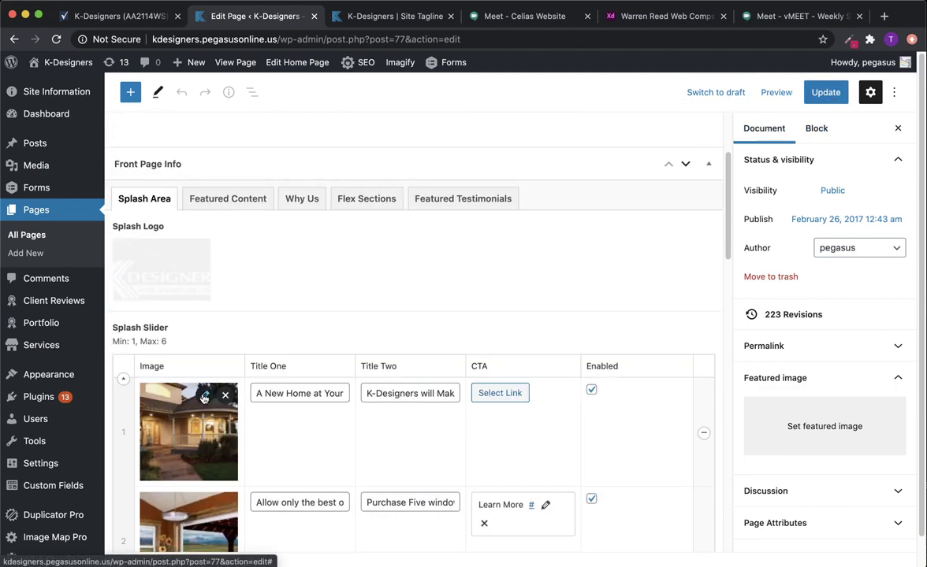
click(201, 399)
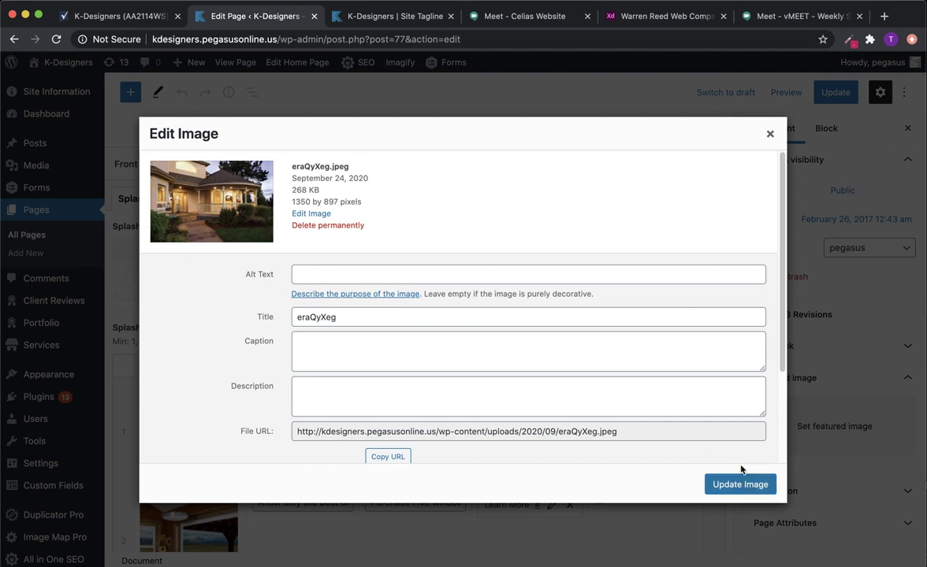
click(768, 137)
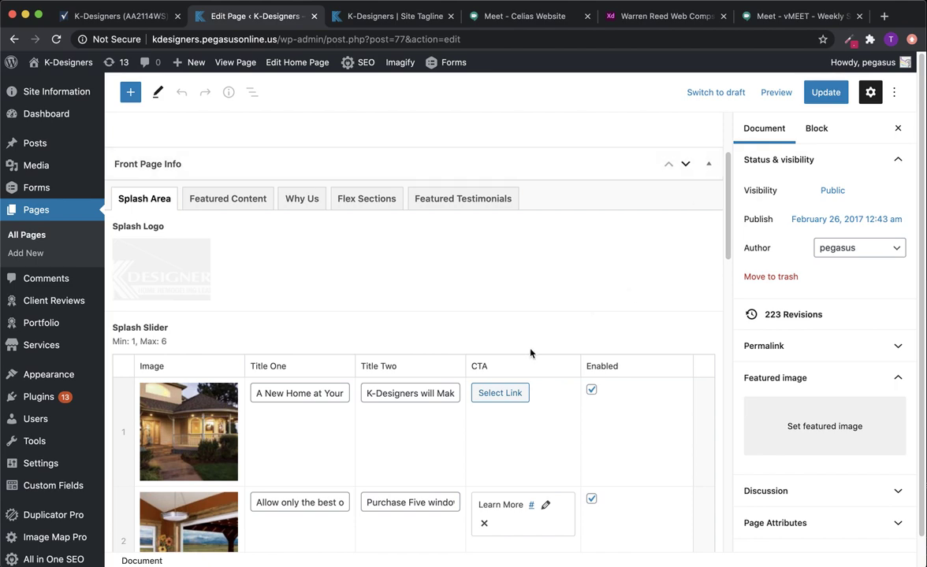
scroll(544, 347, down, 10)
scroll(543, 352, down, 8)
scroll(543, 352, up, 15)
scroll(544, 352, up, 4)
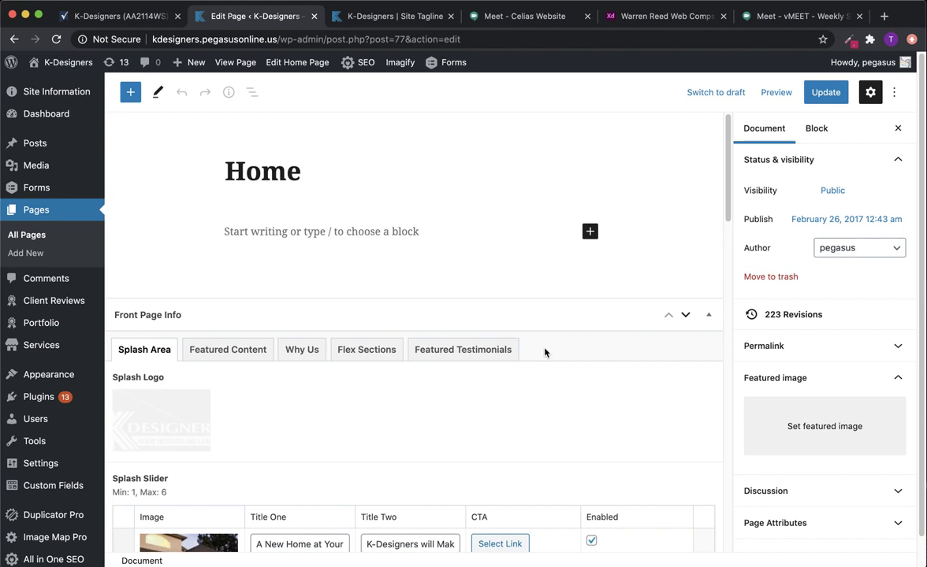
scroll(424, 441, down, 5)
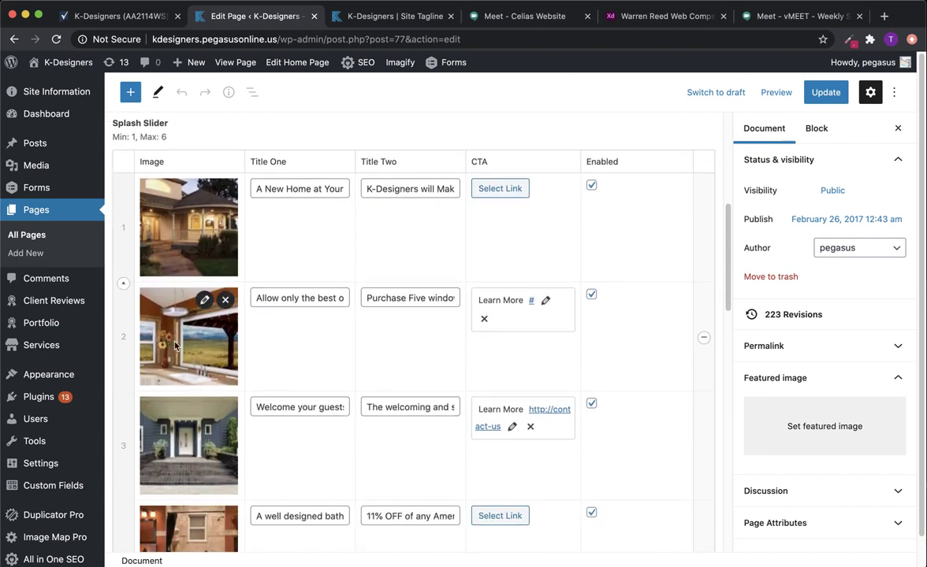
scroll(189, 296, down, 5)
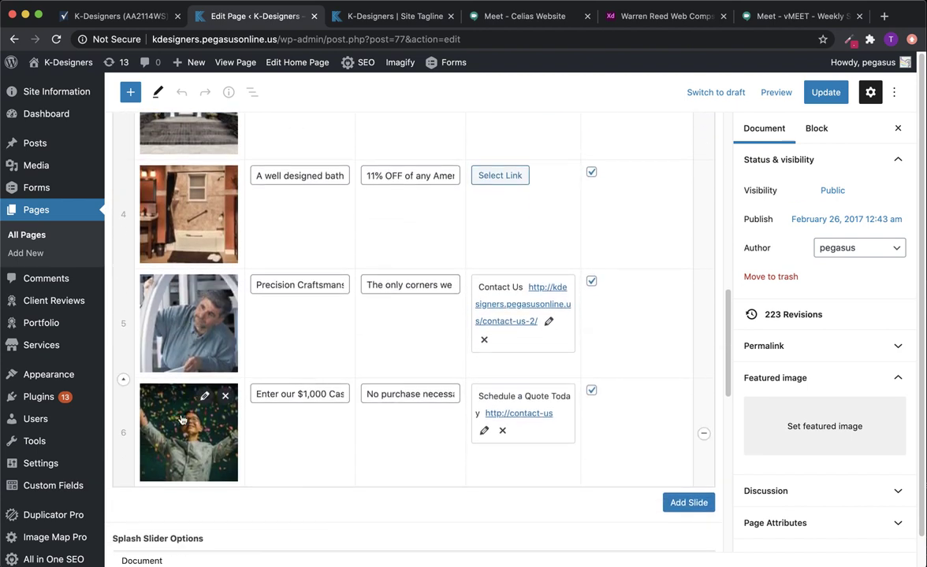
scroll(181, 425, down, 5)
scroll(180, 439, down, 3)
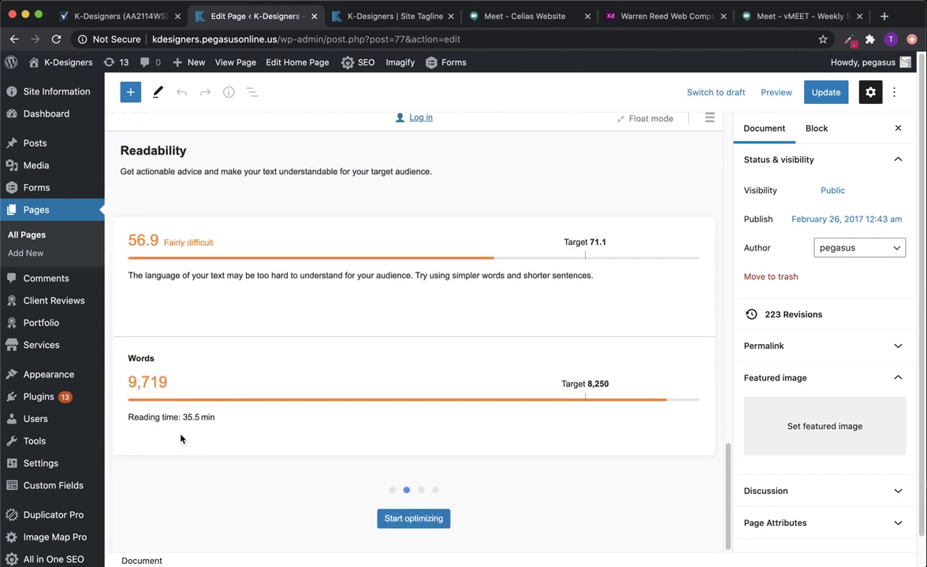
scroll(180, 439, up, 12)
scroll(181, 439, up, 4)
scroll(182, 436, down, 5)
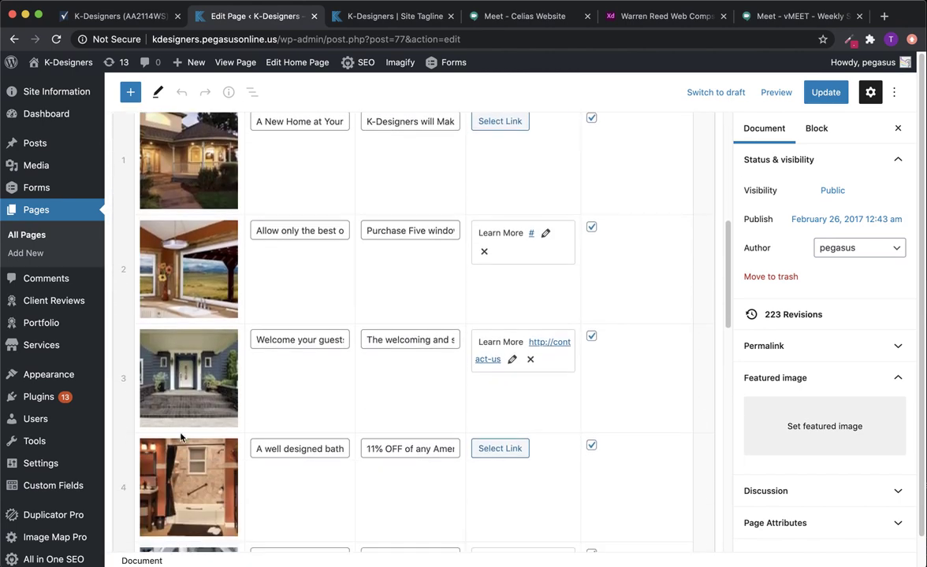
scroll(180, 433, down, 3)
scroll(188, 390, up, 1)
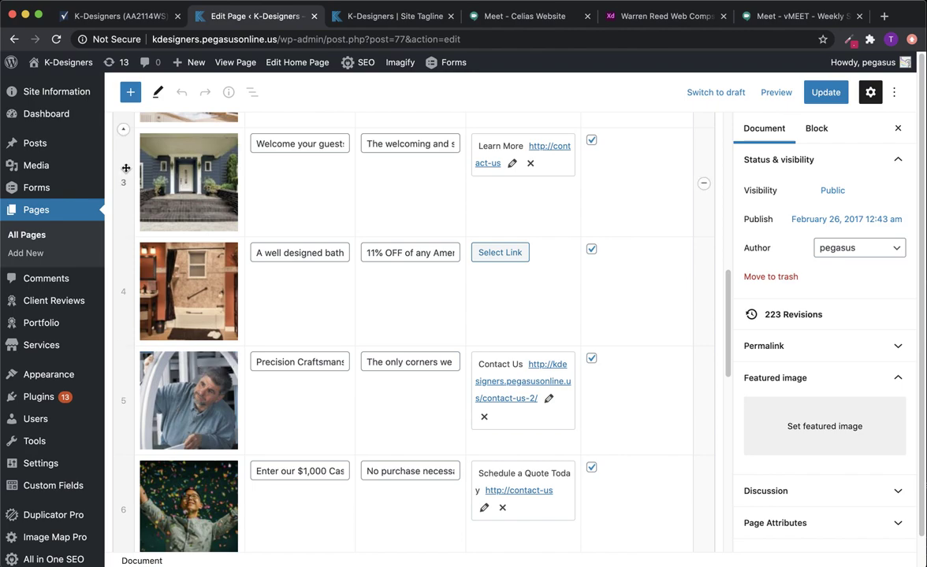
Scroll the live homepage down to the '42 Years of Experience' and Lifetime Warranty sections.
click(356, 18)
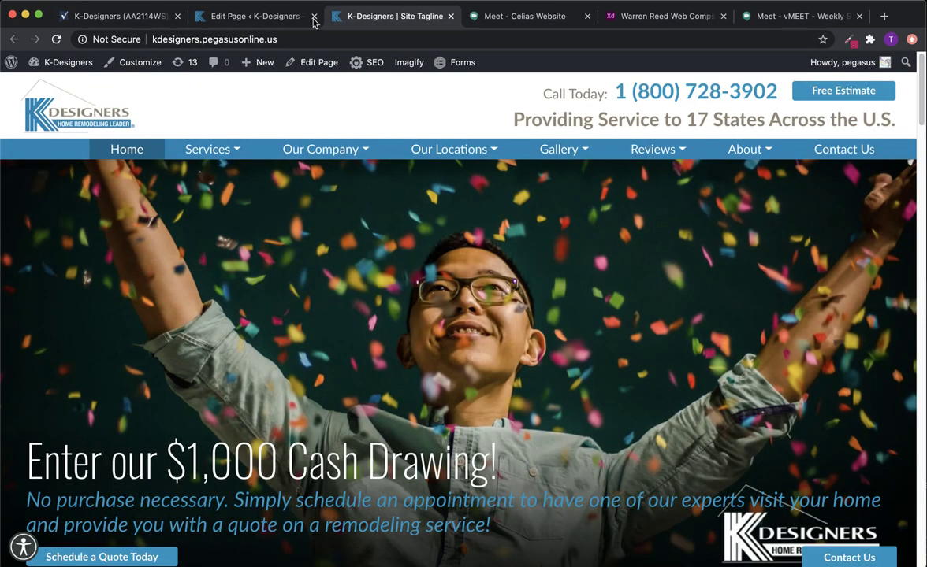
scroll(383, 394, down, 8)
scroll(384, 403, down, 10)
scroll(383, 404, down, 10)
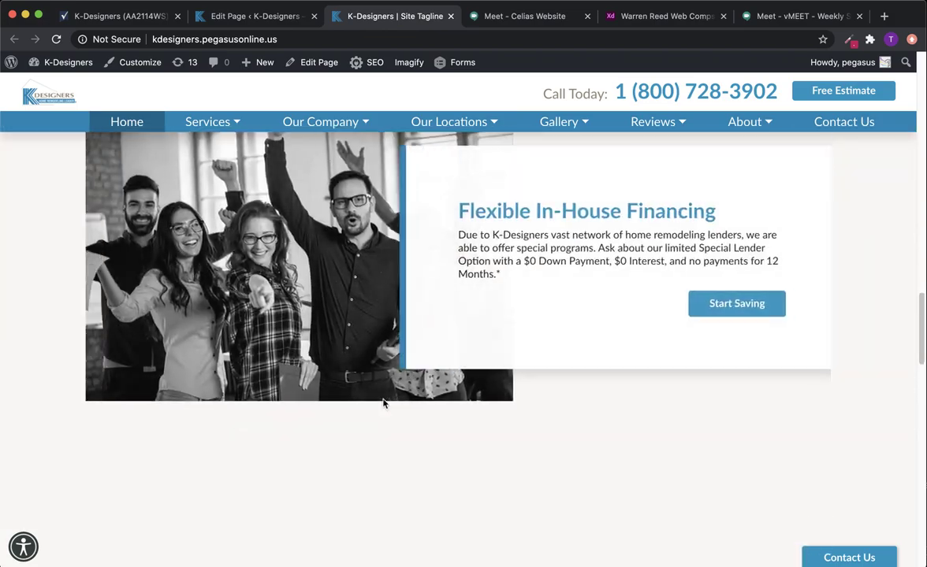
scroll(384, 408, down, 5)
scroll(384, 408, up, 15)
scroll(384, 408, up, 5)
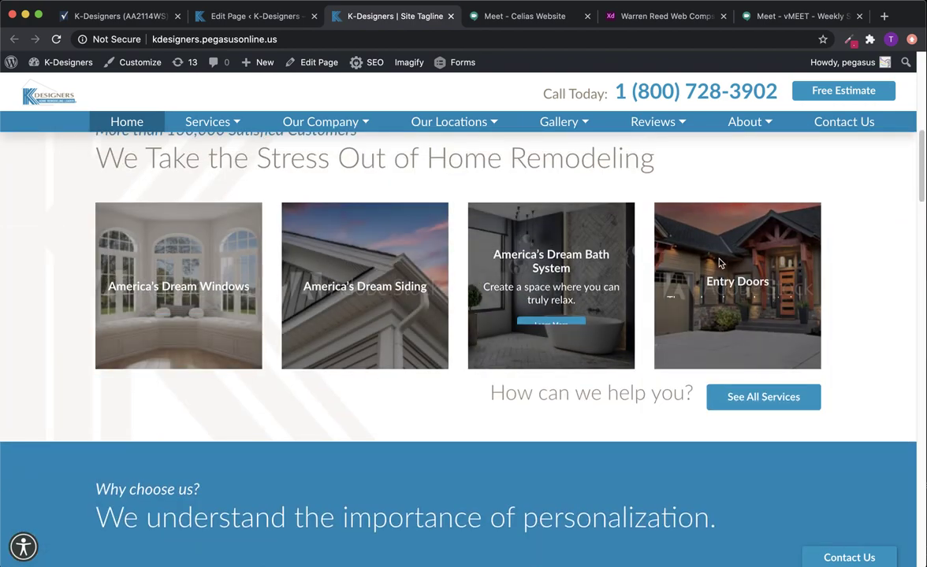
scroll(248, 386, down, 15)
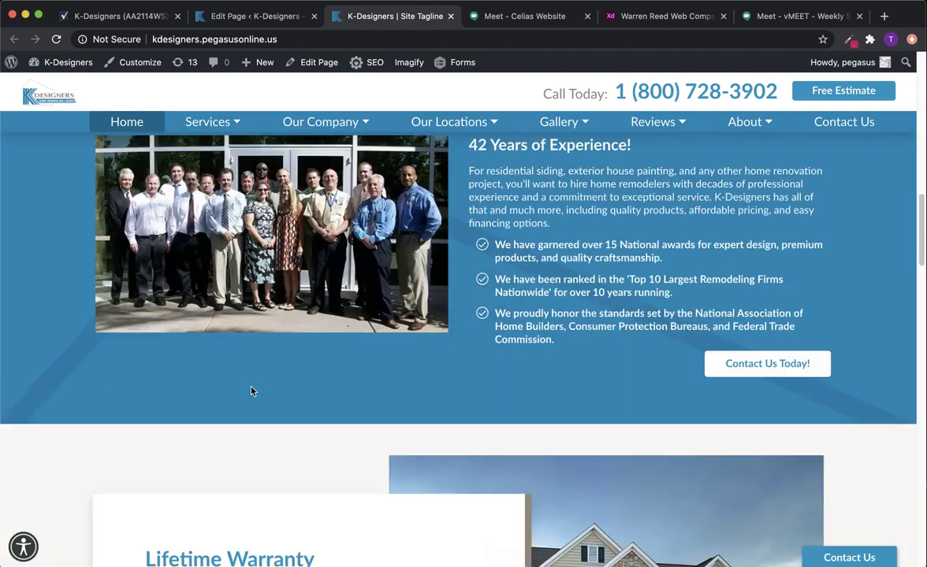